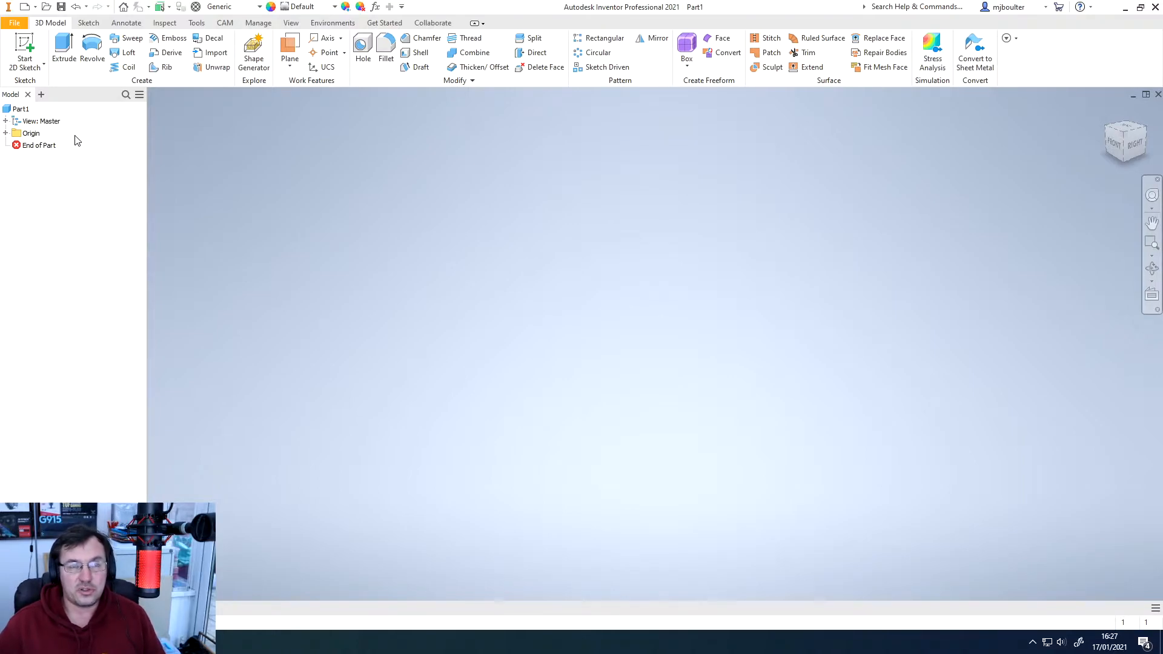
Start a 2D sketch on the horizontal origin plane
left_click(28, 48)
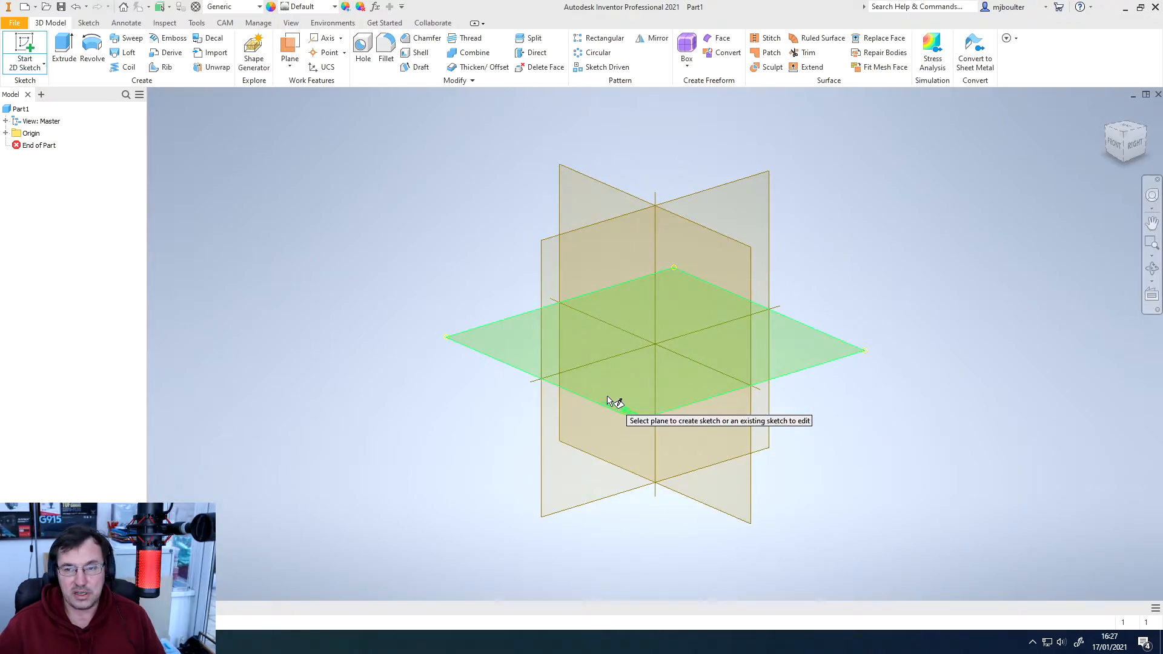
left_click(608, 401)
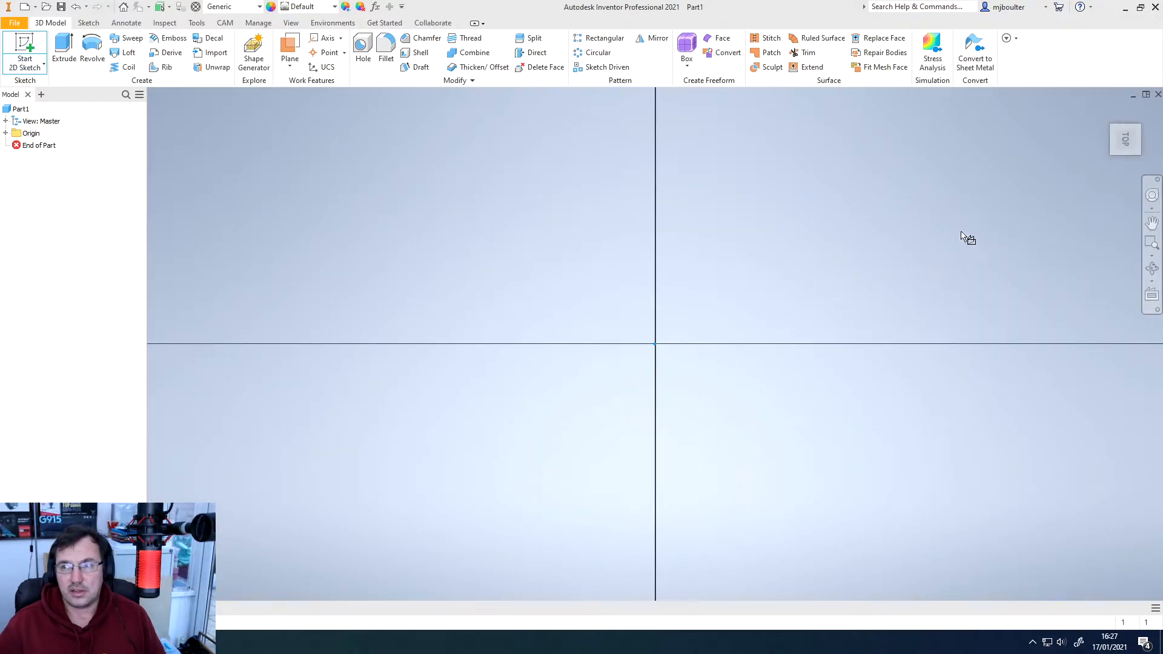
left_click(1148, 114)
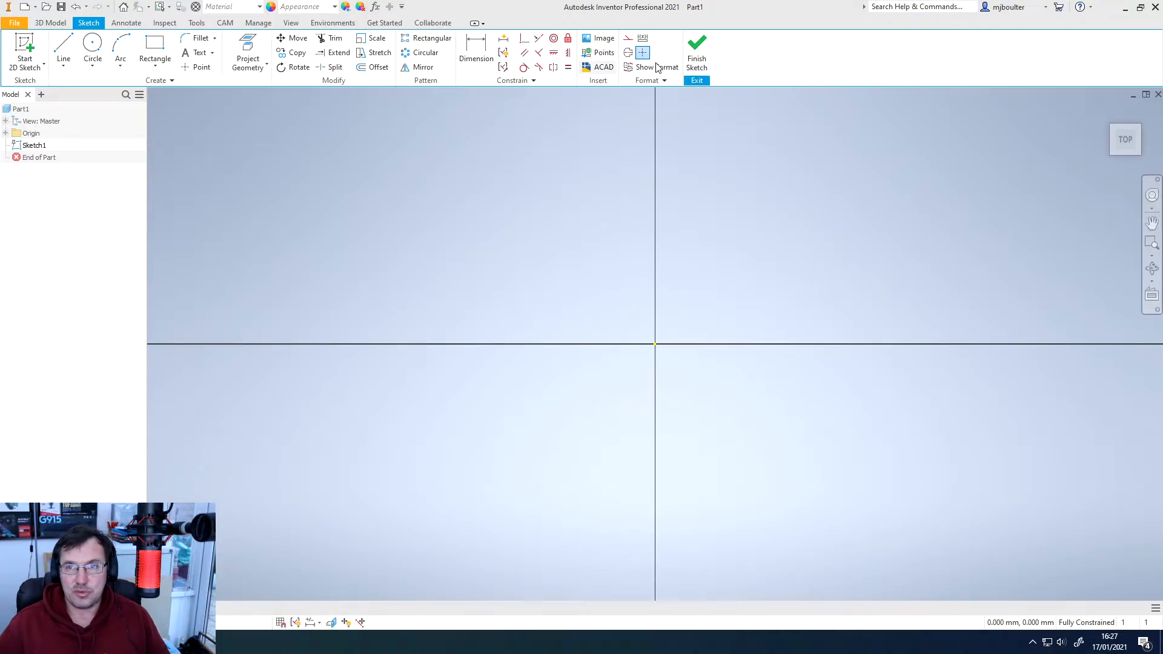
Draw a closed four-line rectangle about 157 mm high, left of the origin and crossing the horizontal axis
left_click(61, 48)
left_click(299, 194)
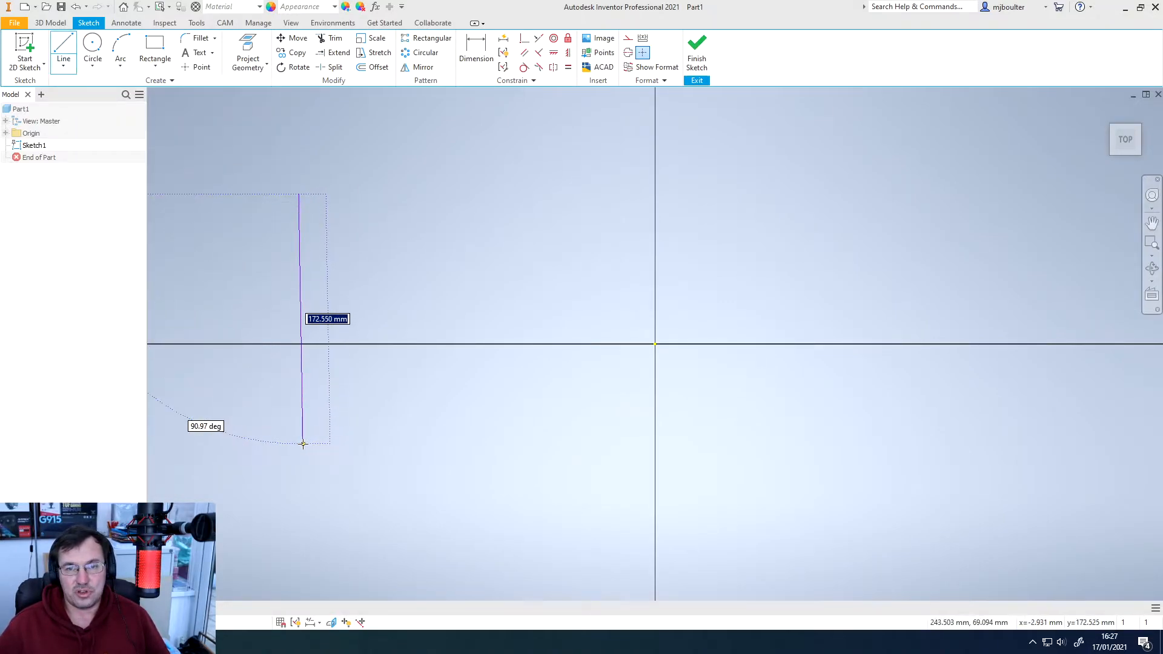
left_click(298, 422)
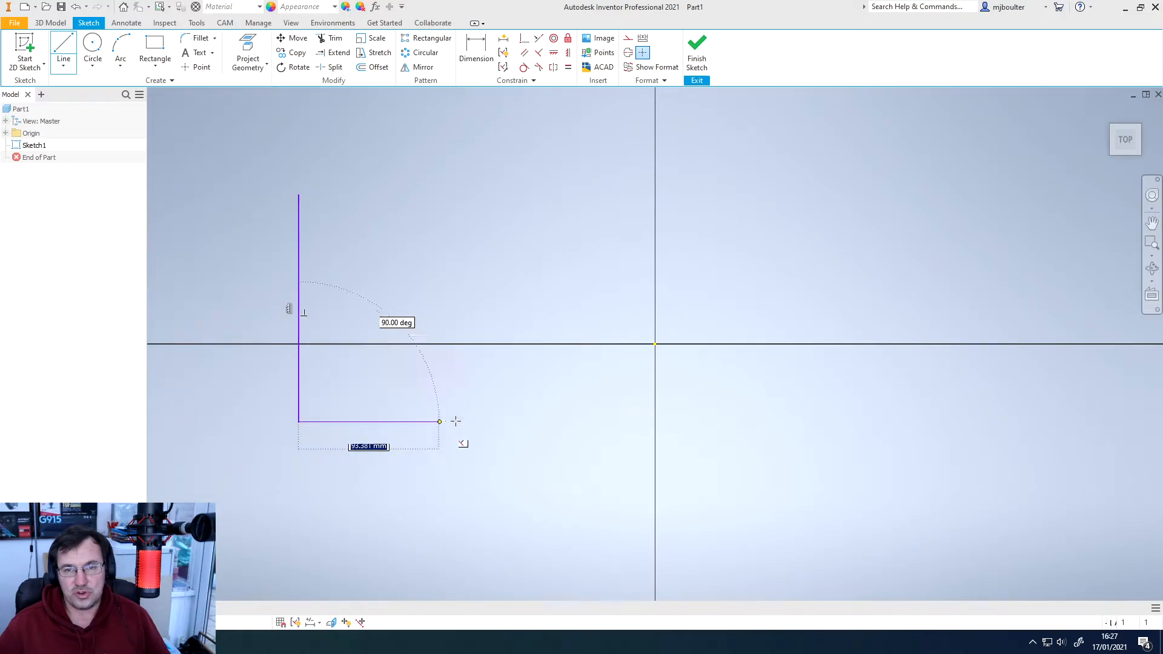
left_click(541, 422)
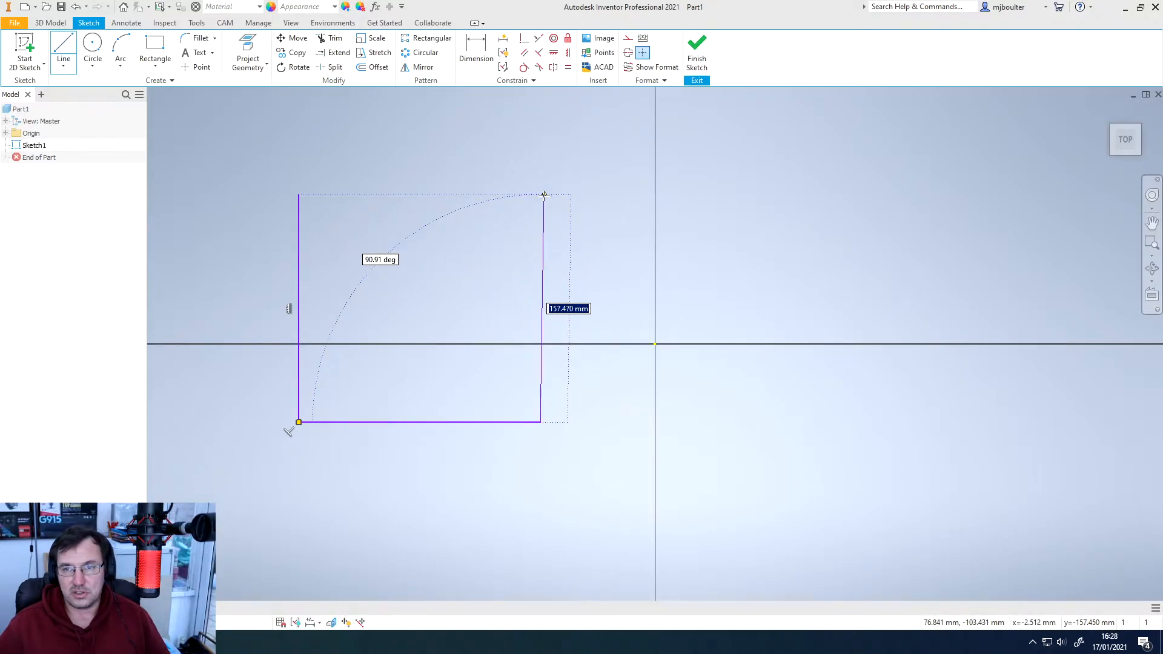
left_click(541, 194)
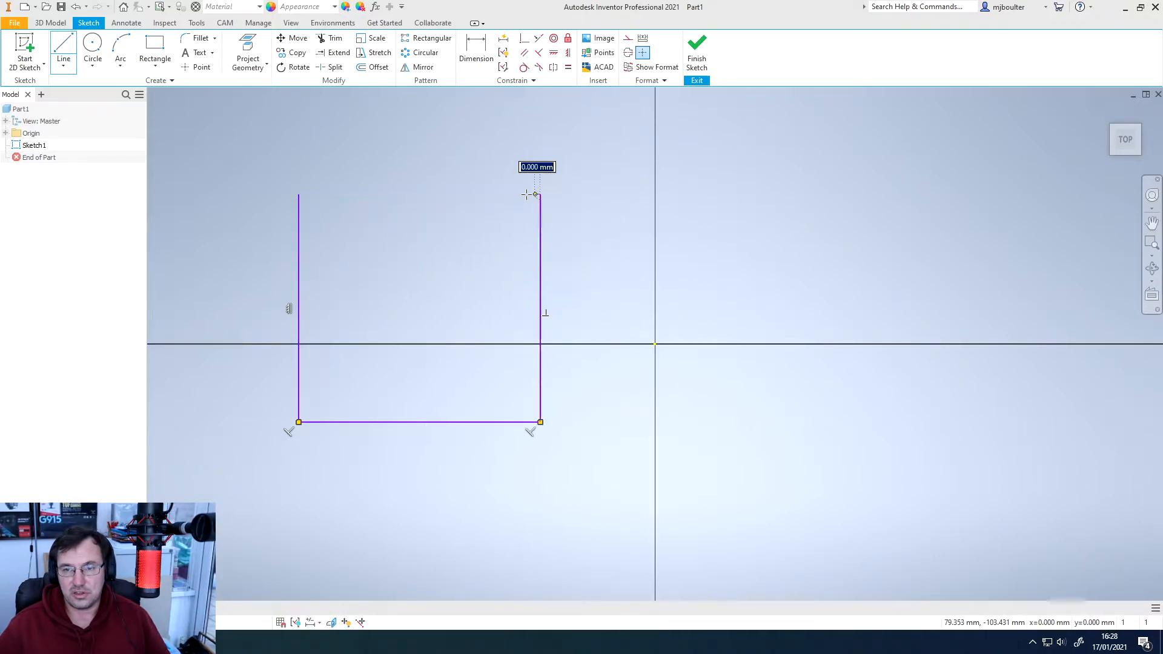
left_click(300, 194)
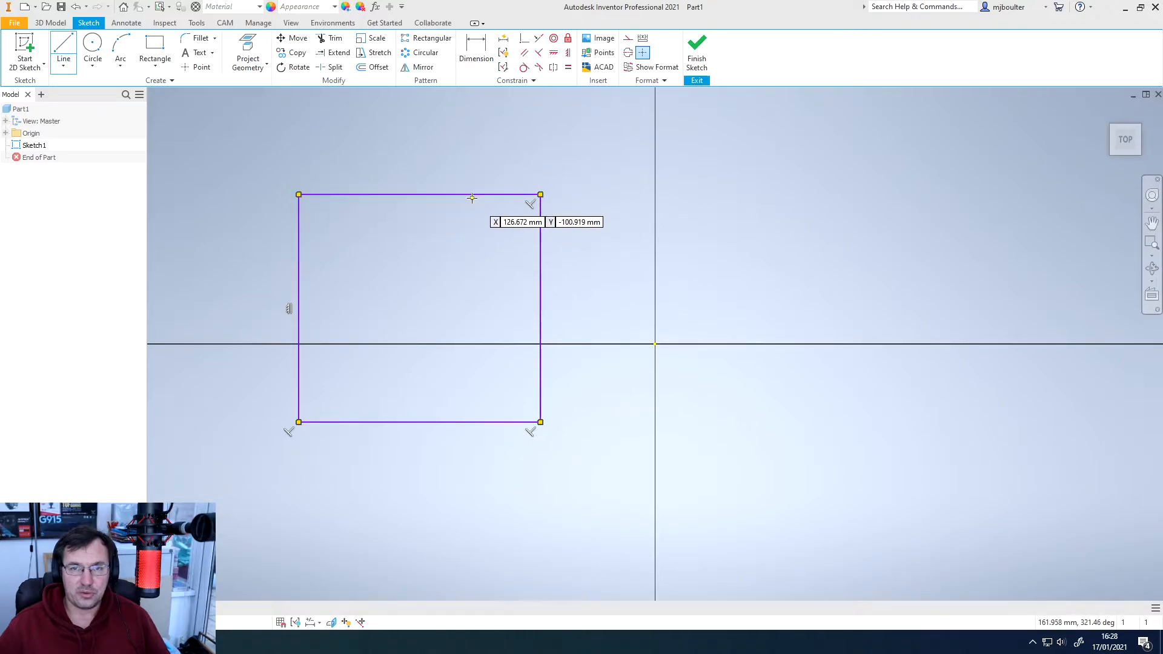
key("Escape")
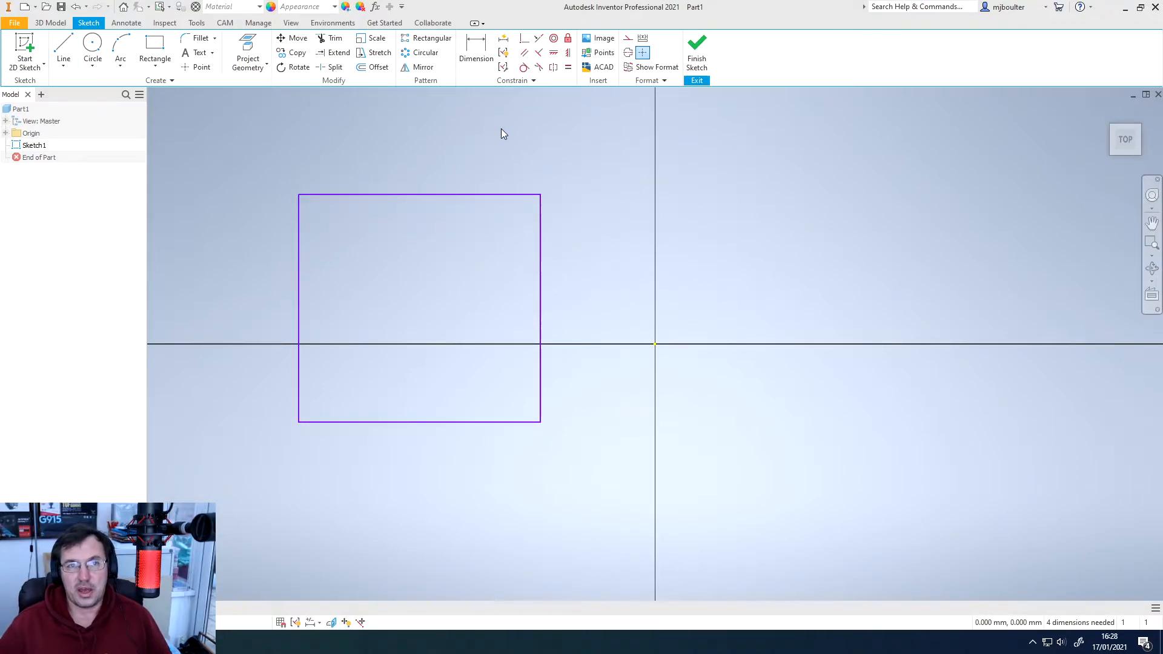
Draw a centre-point circle about 80 mm in diameter, centred on the rectangle's upper-left corner
left_click(92, 47)
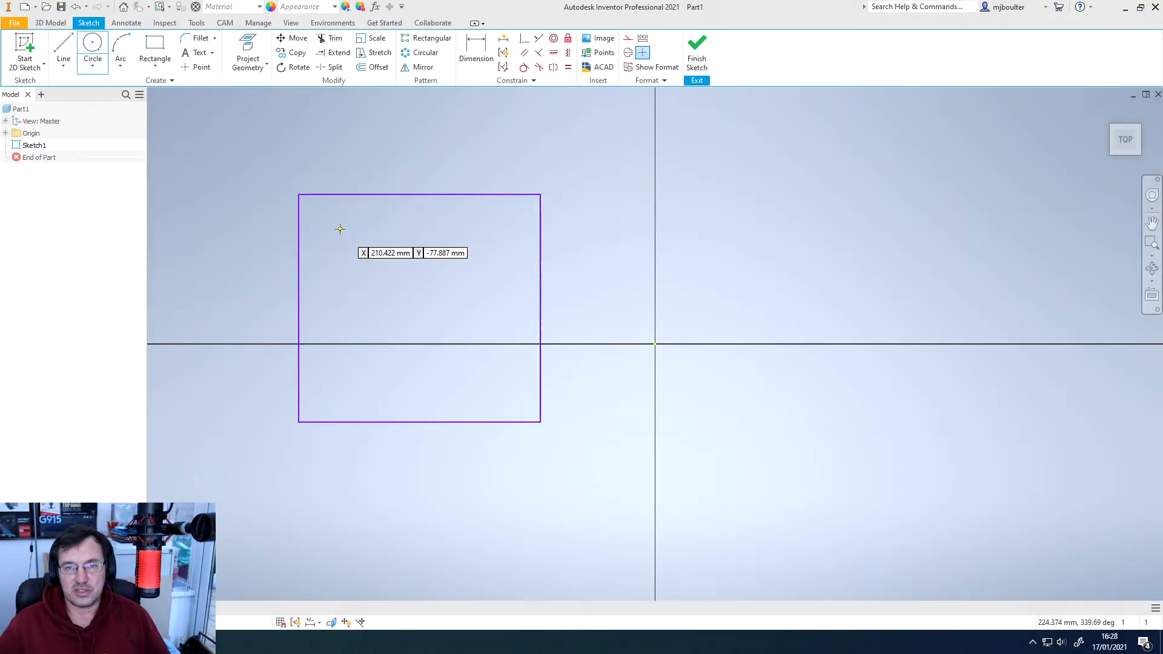
left_click(299, 194)
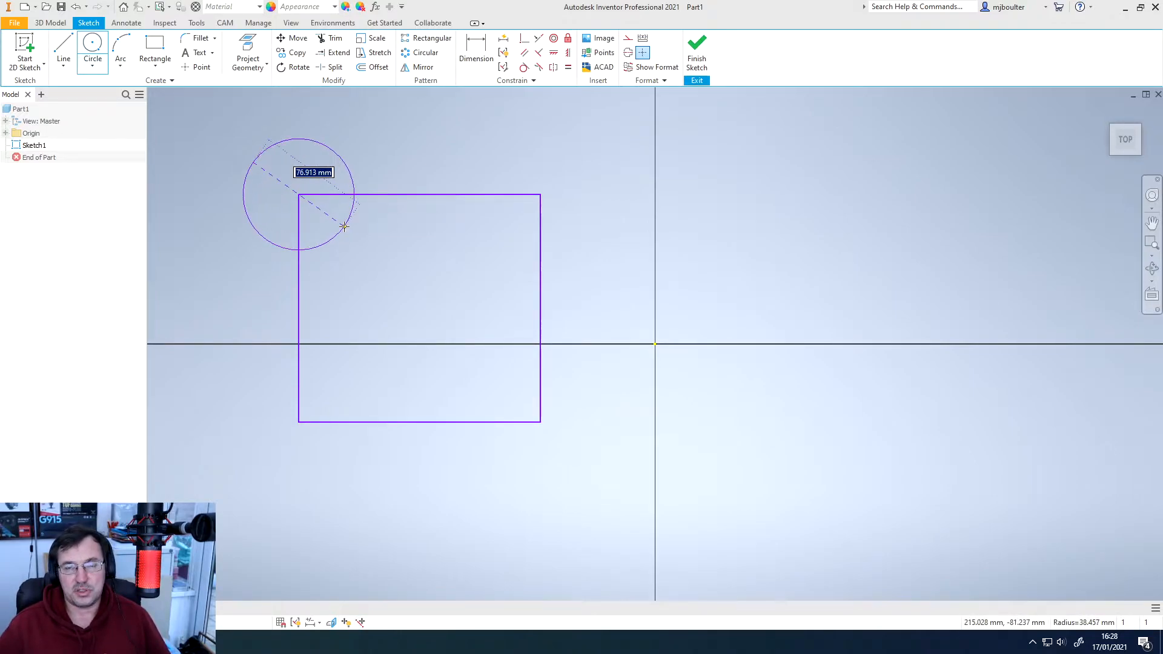
left_click(347, 227)
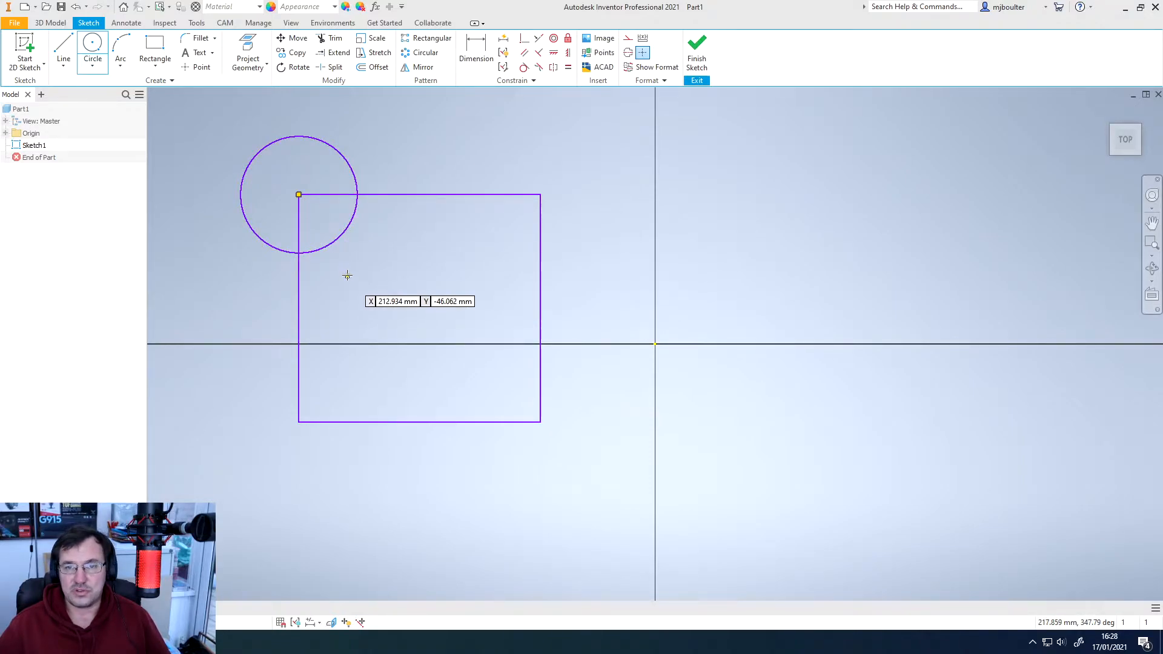
key("Escape")
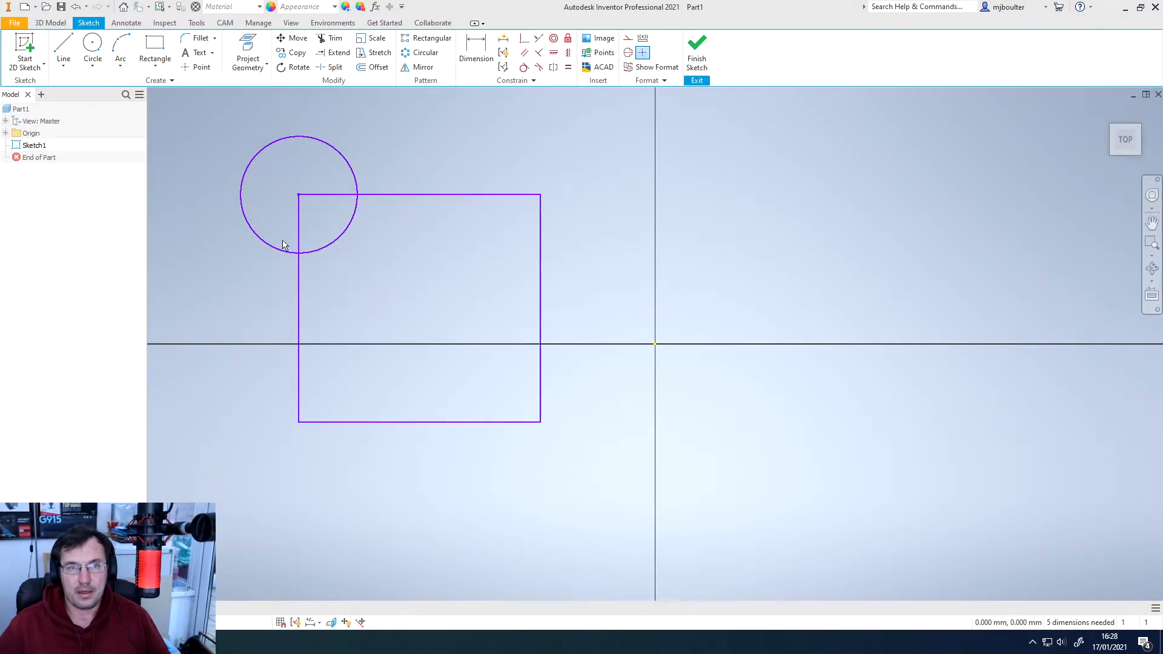
left_click(91, 72)
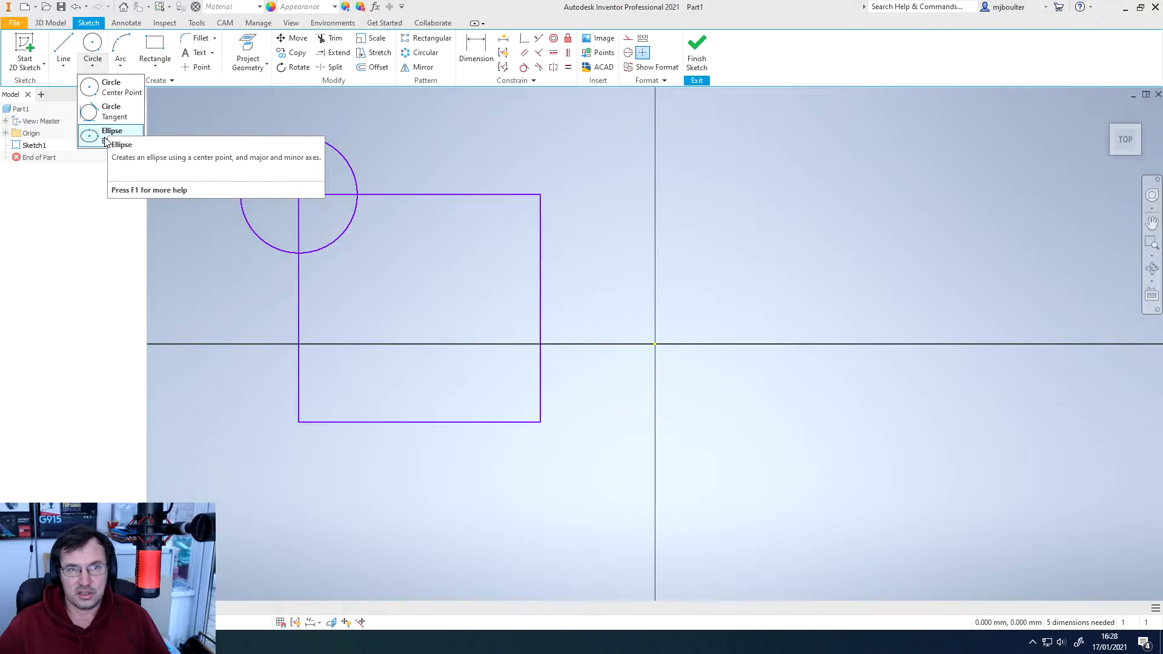
left_click(64, 66)
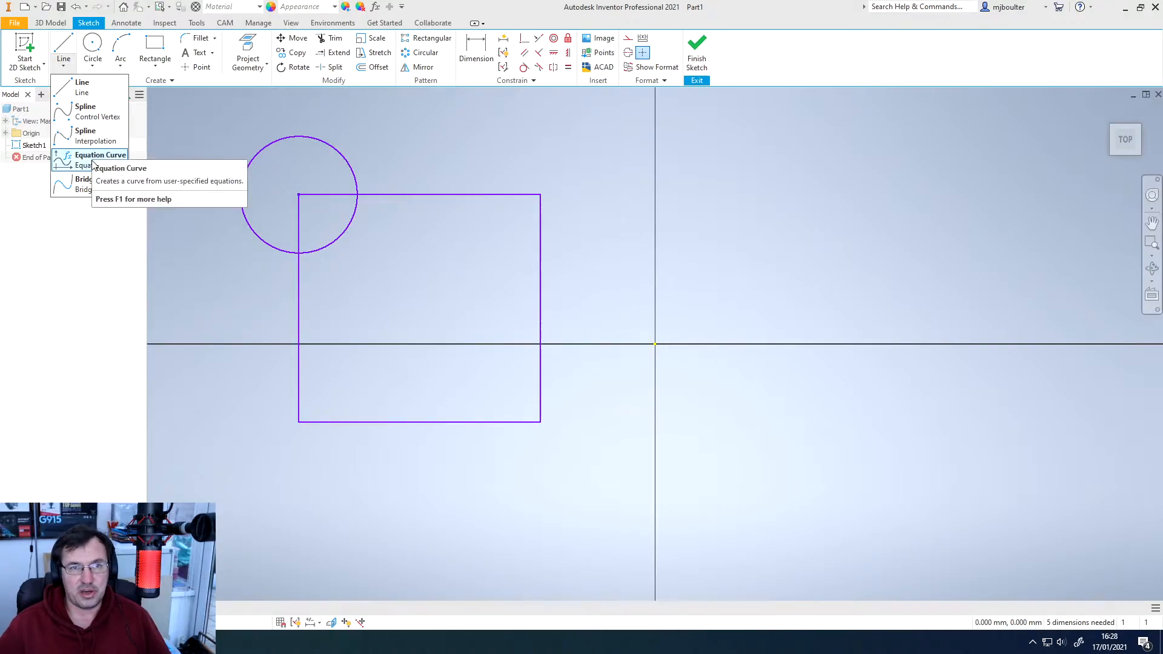
left_click(97, 69)
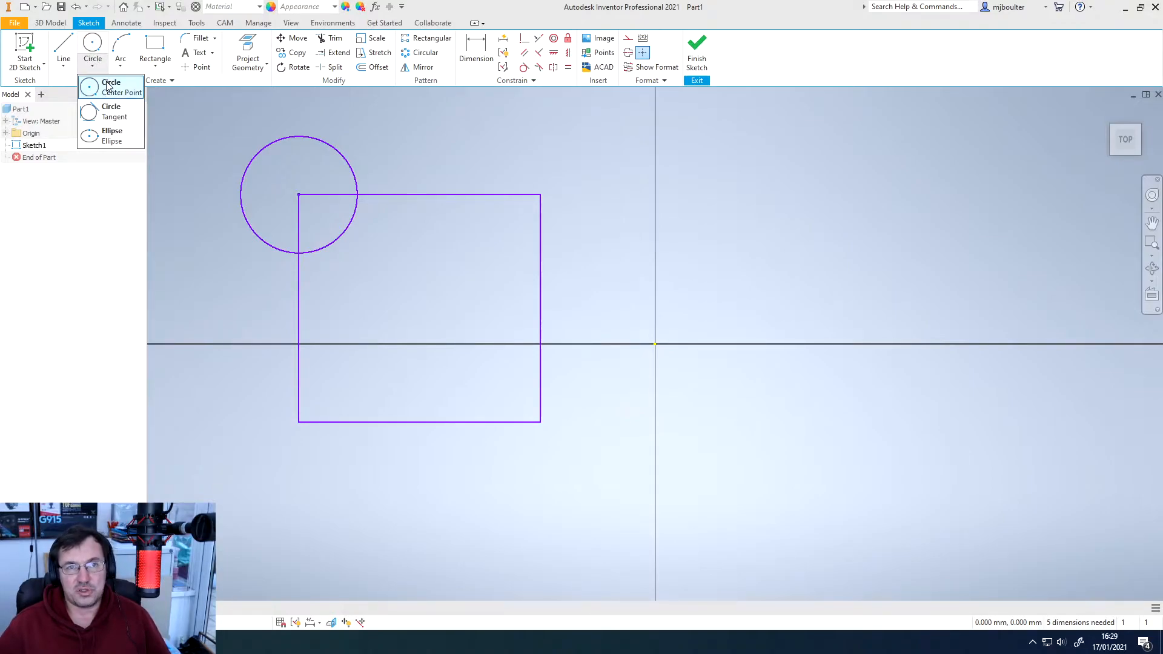
left_click(94, 67)
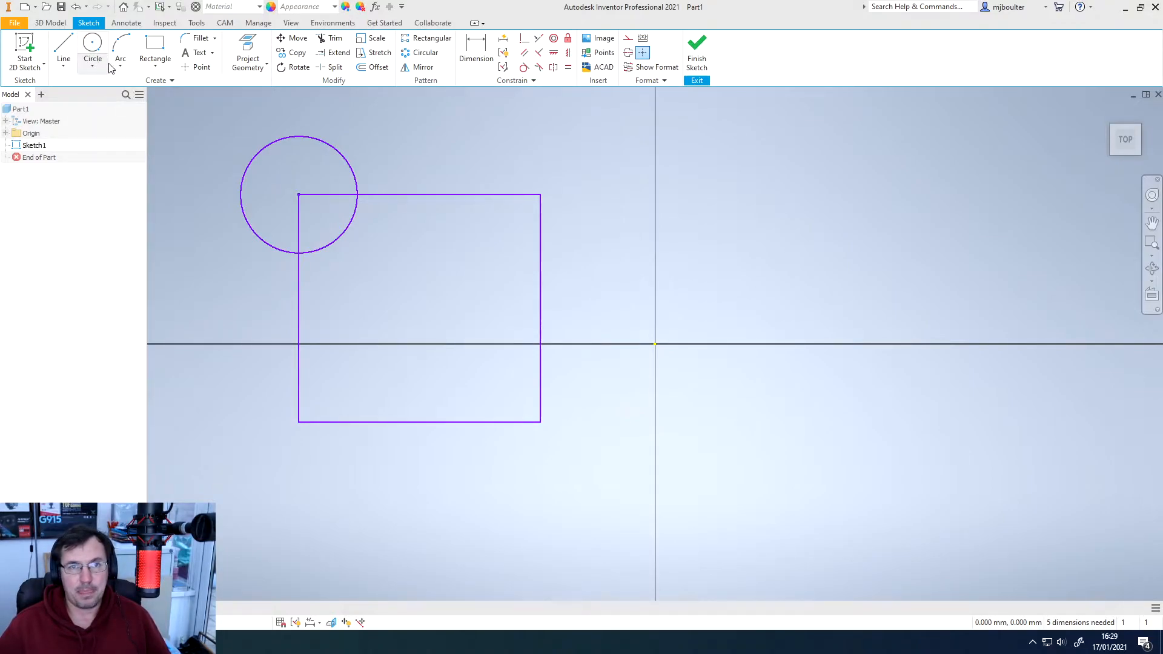
Draw a two-point rectangle about 157 mm high from the first rectangle's upper-right corner, sharing its right side and extending across the vertical axis
left_click(156, 48)
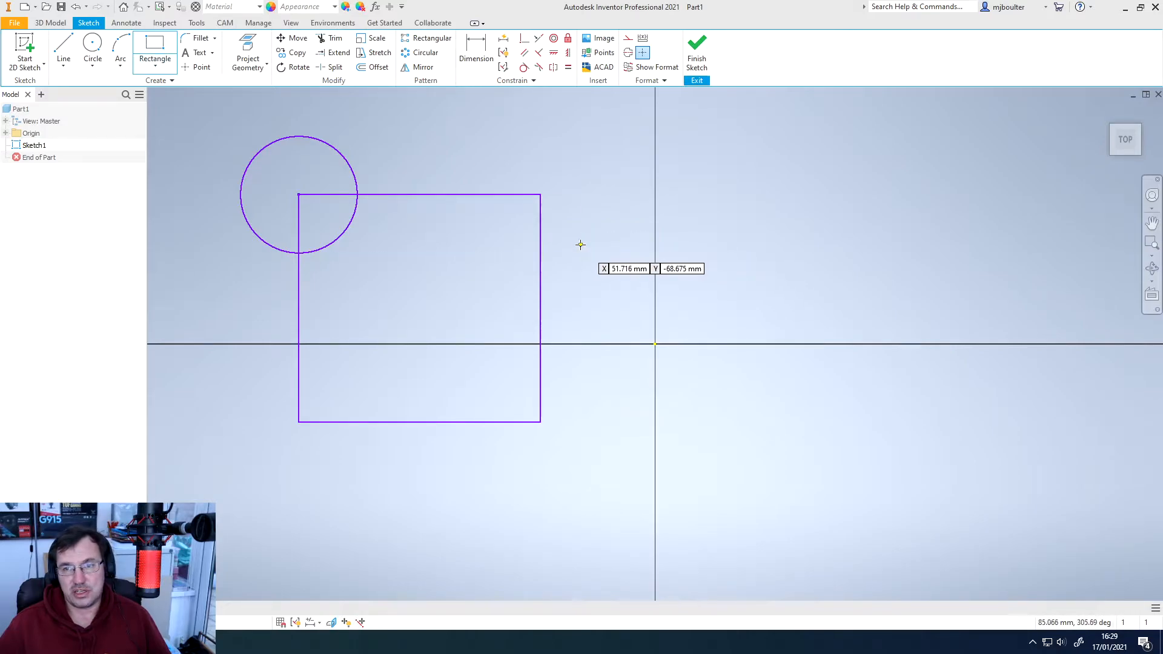
left_click(541, 194)
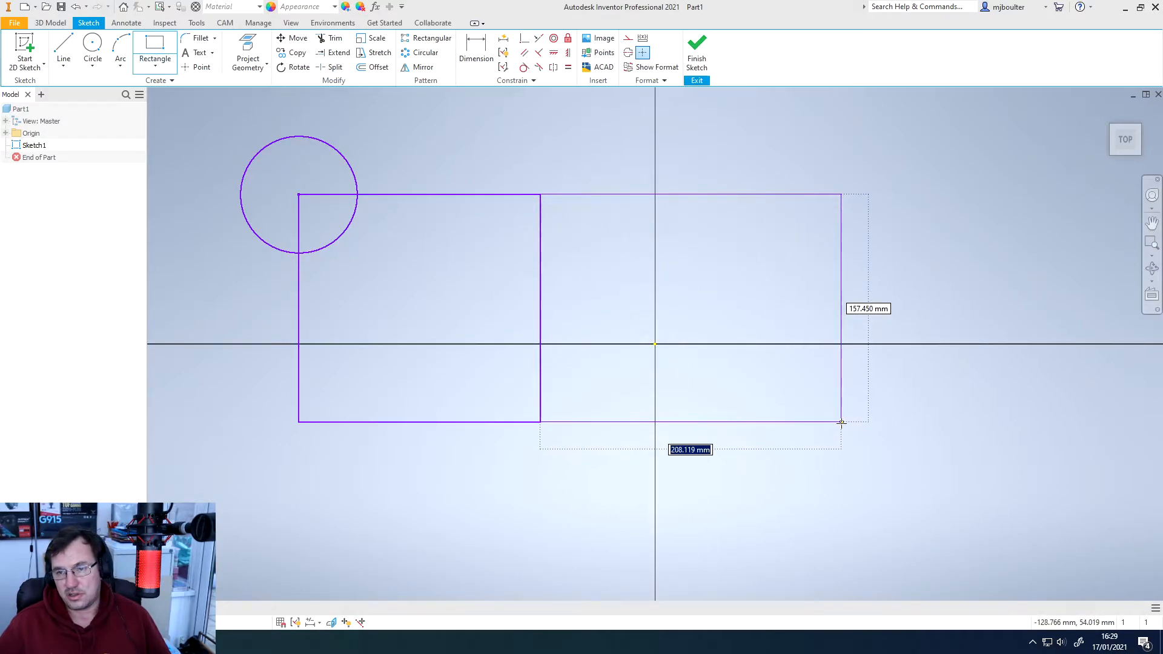
left_click(874, 421)
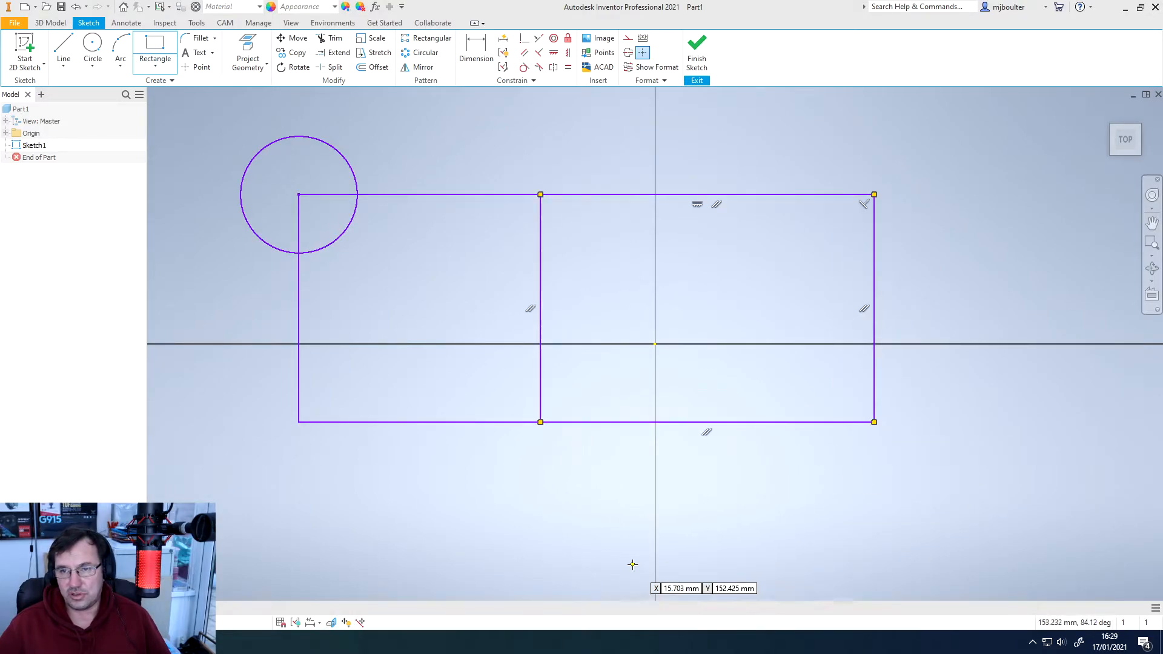
key("Escape")
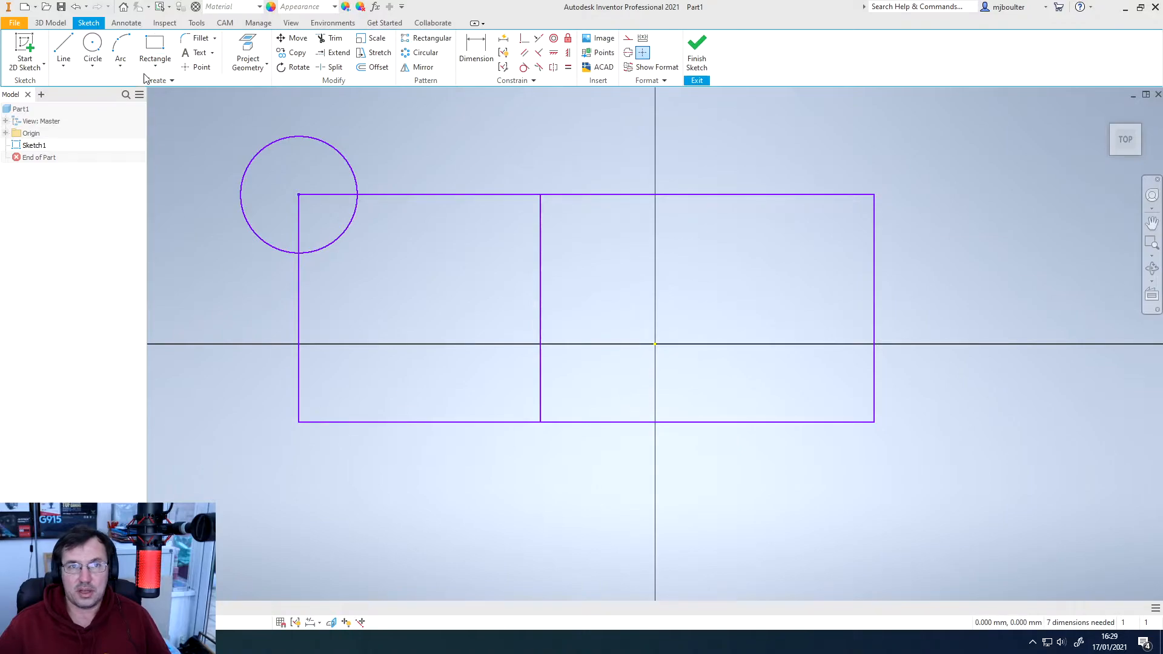
left_click(158, 68)
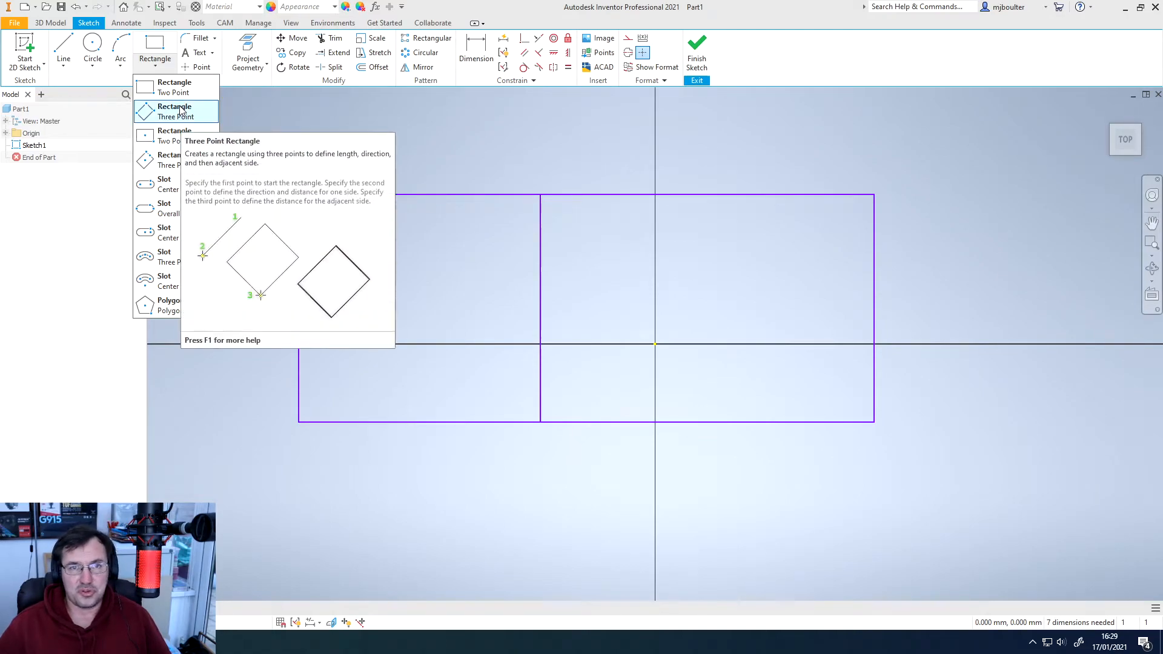
left_click(454, 122)
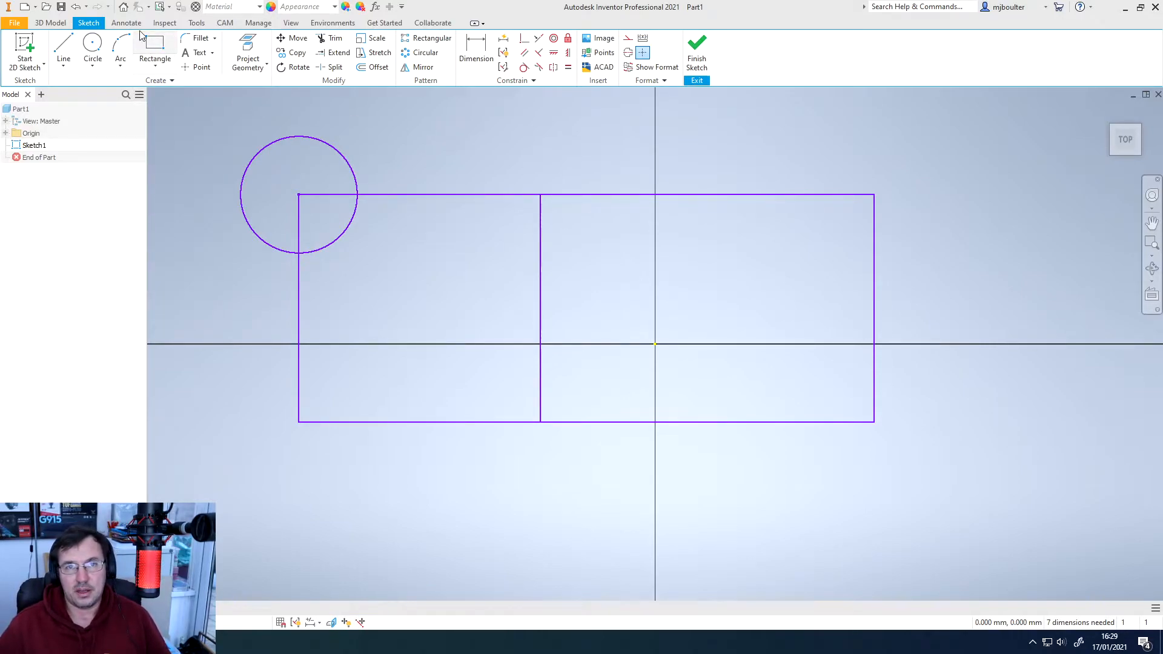
Fillet the upper-right corner of the second rectangle with a 10 mm radius
left_click(200, 38)
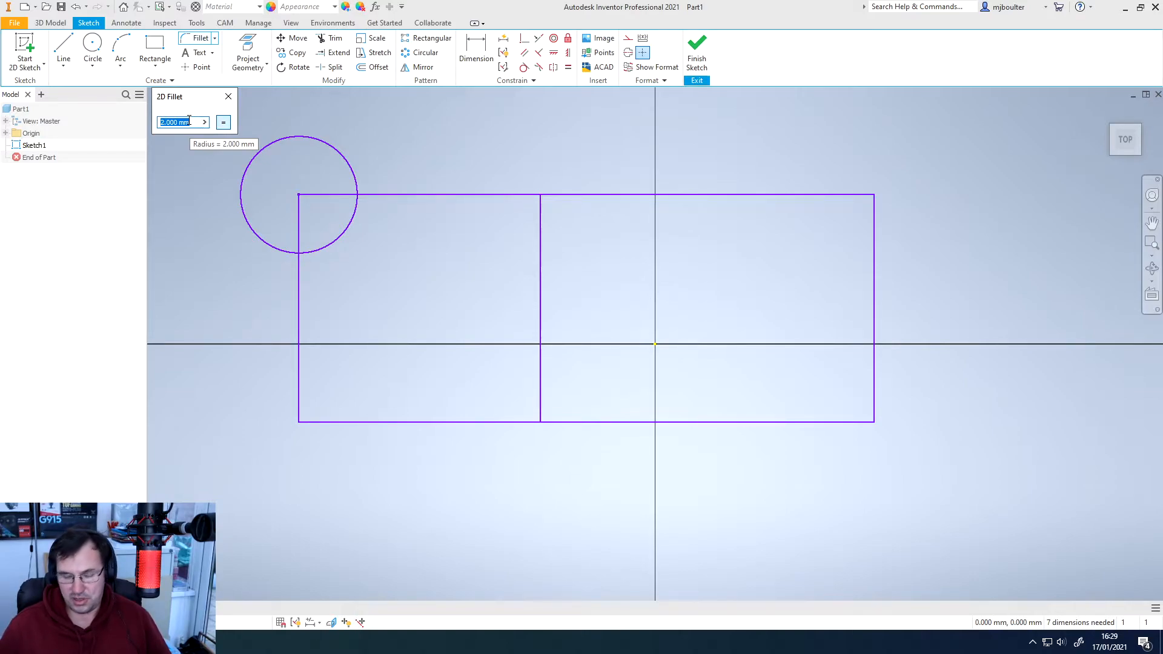
type("10")
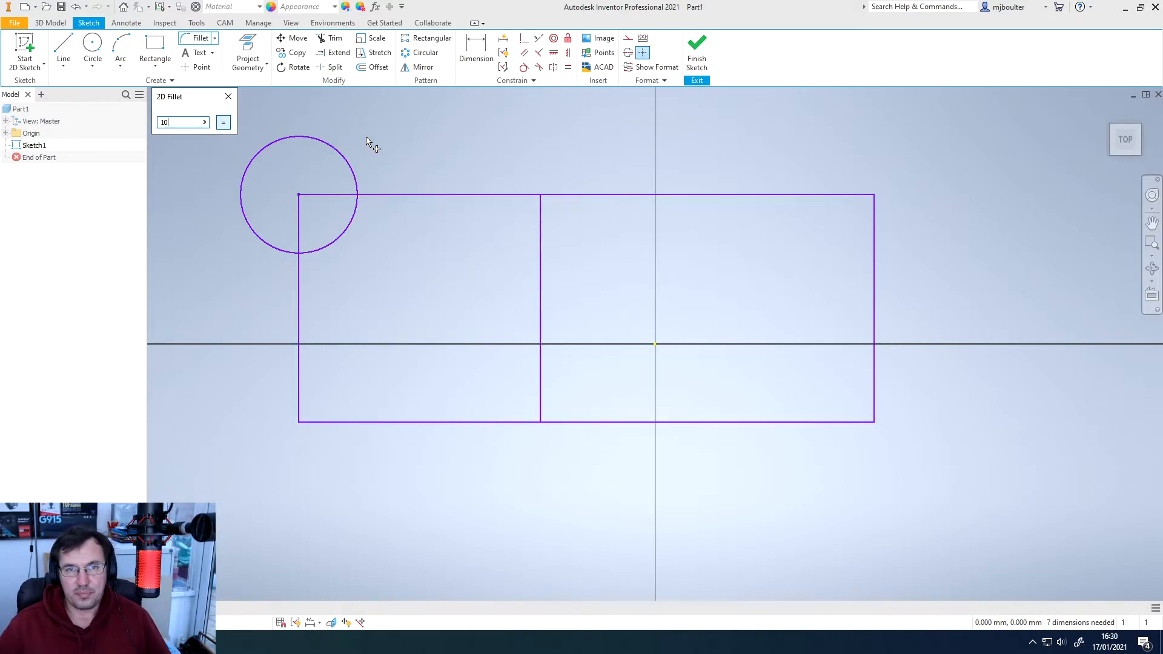
key("Escape")
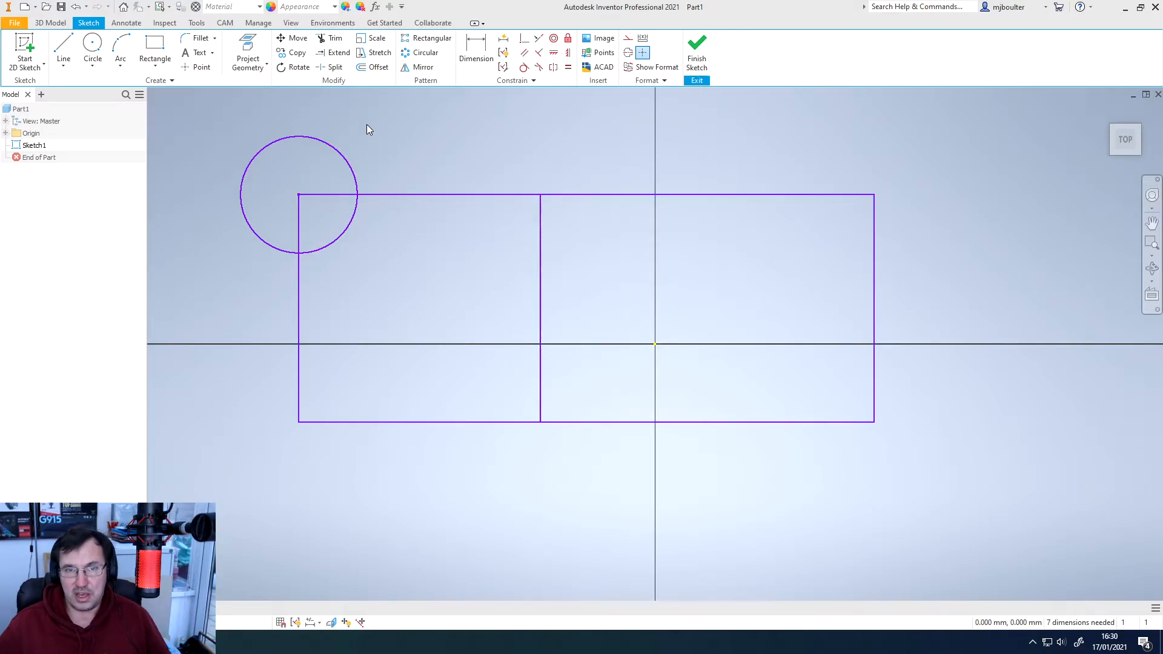
left_click(195, 40)
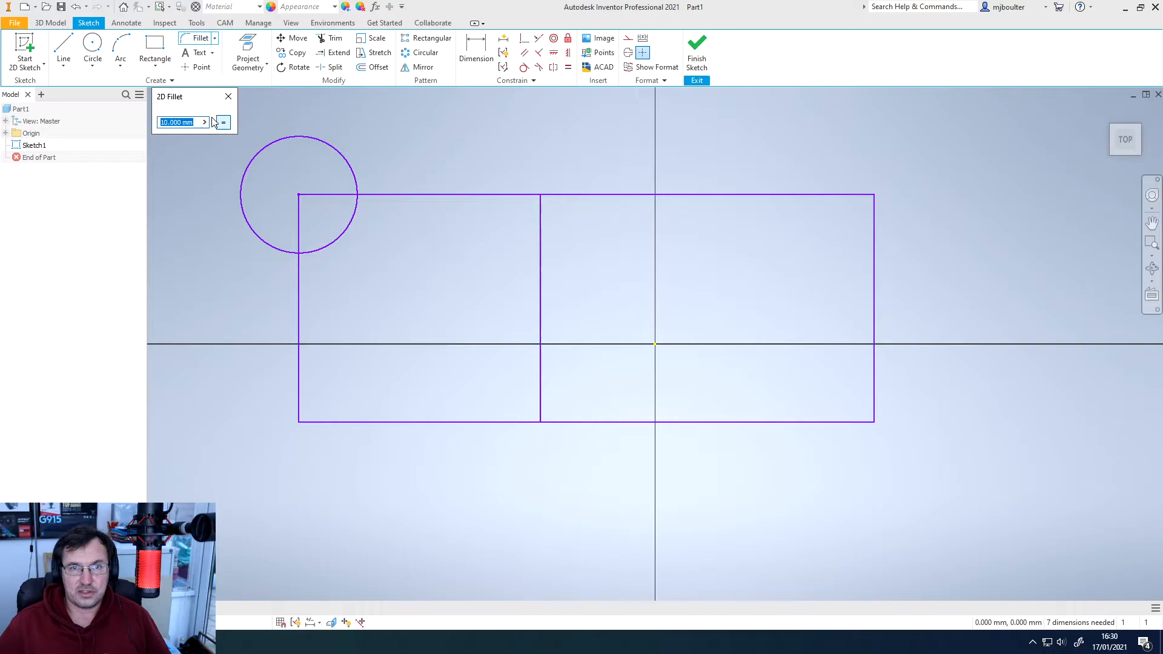
left_click(849, 195)
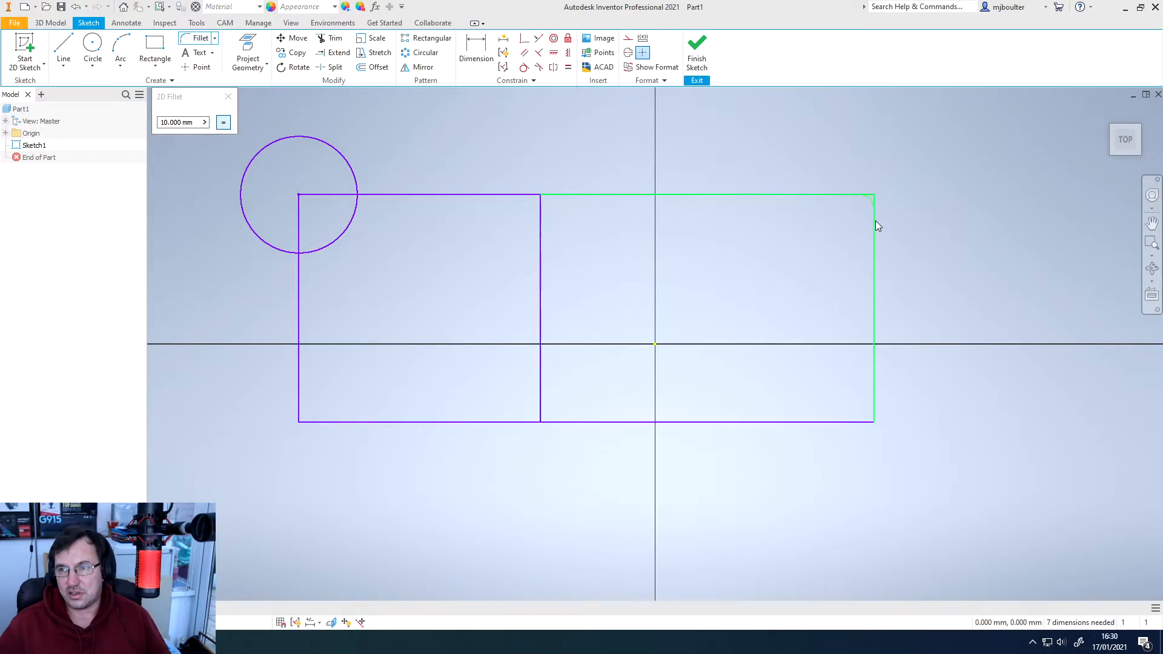
left_click(875, 225)
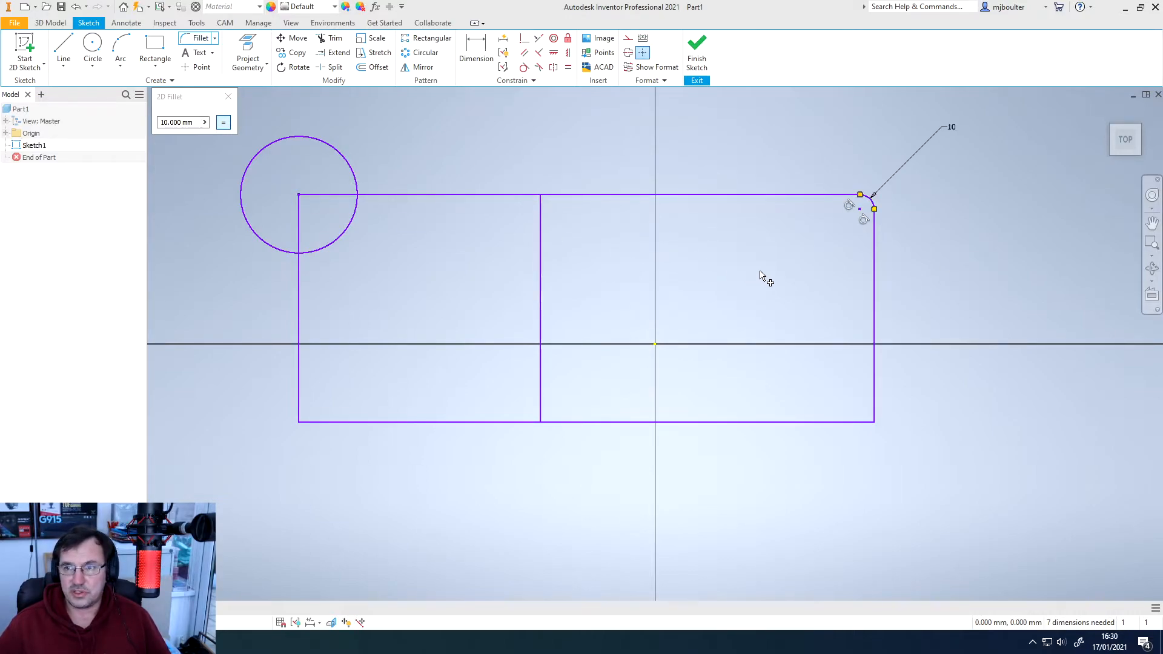
left_click(234, 97)
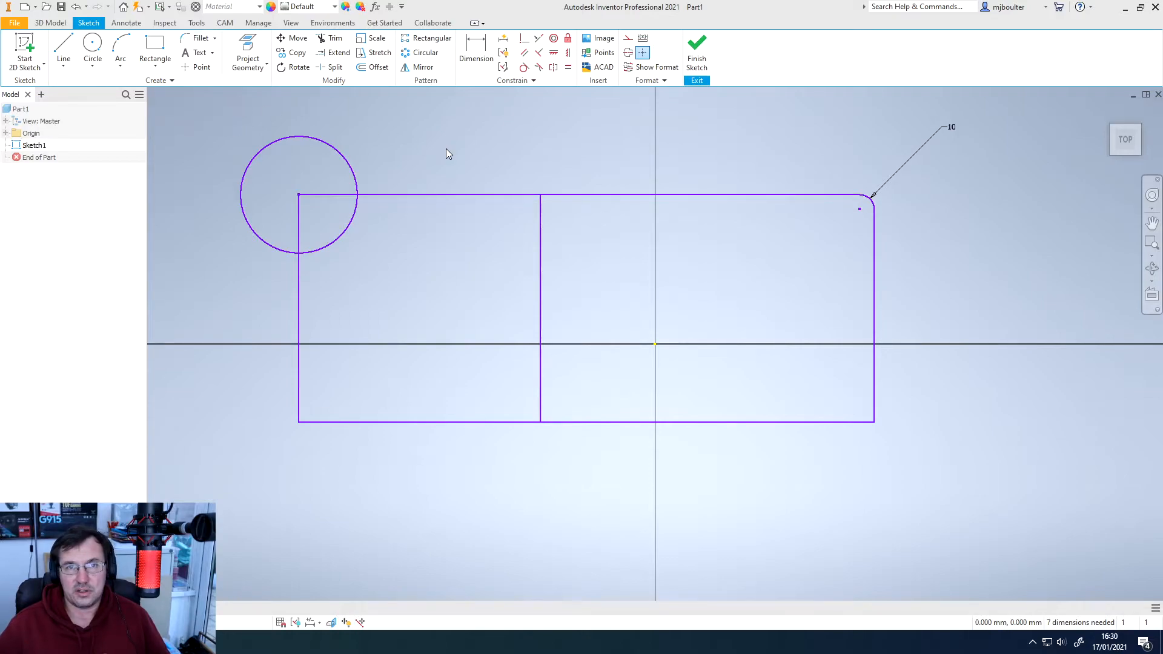
Chamfer the lower-right corner of the second rectangle with an equal distance of 20 mm
left_click(215, 41)
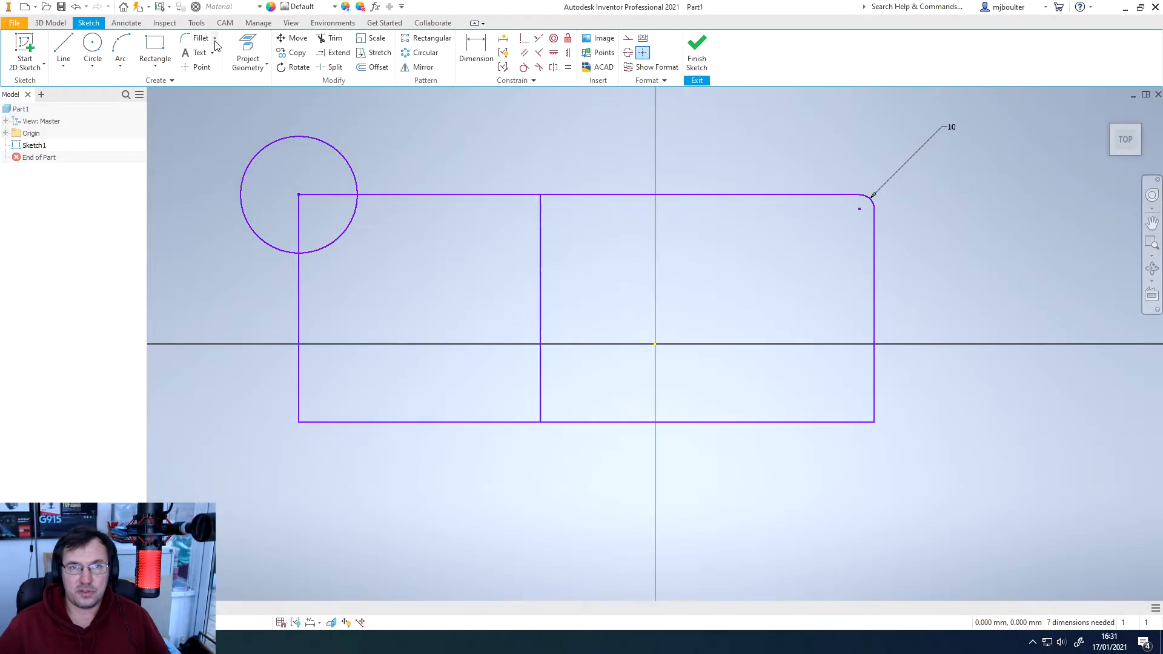
left_click(215, 39)
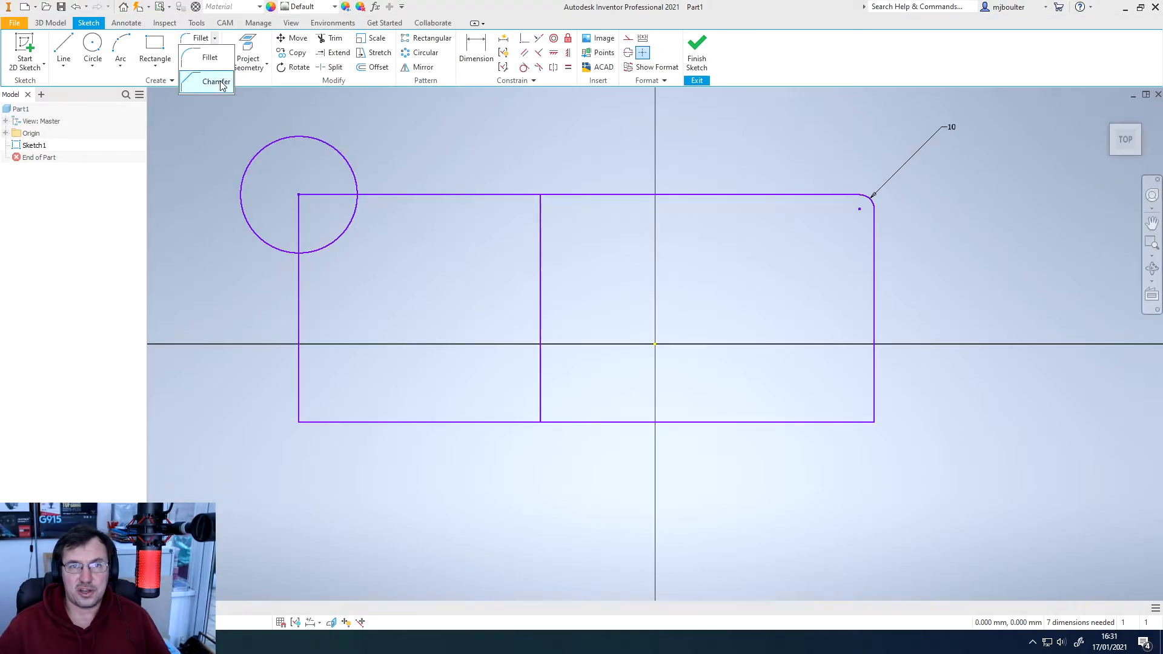
left_click(222, 83)
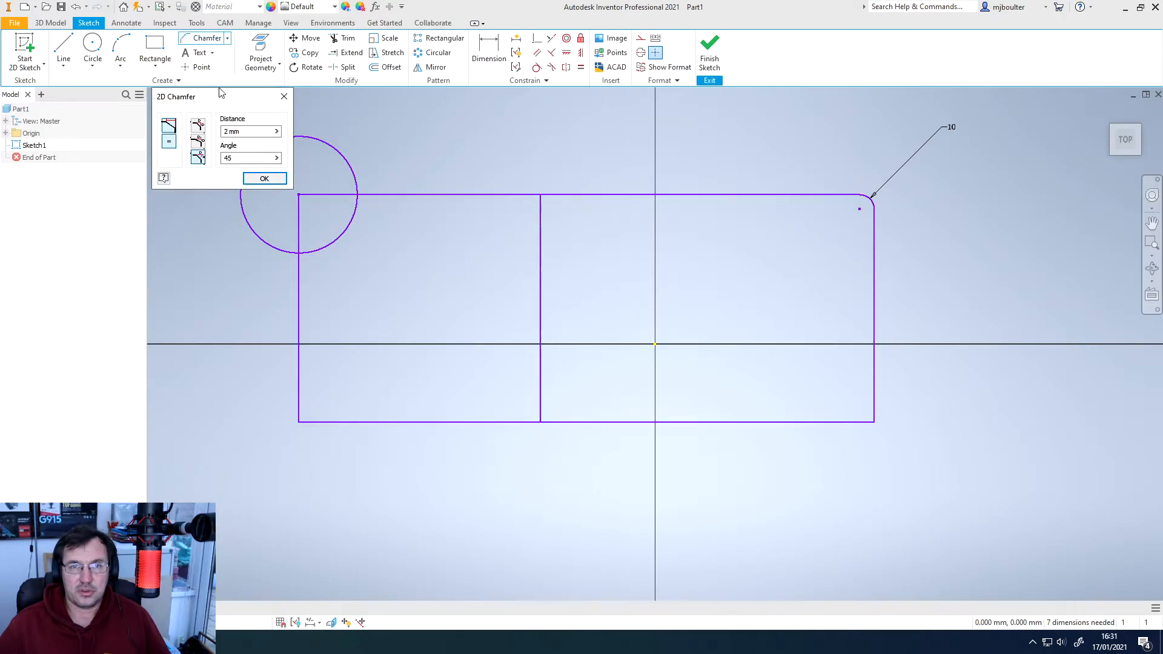
left_click(198, 126)
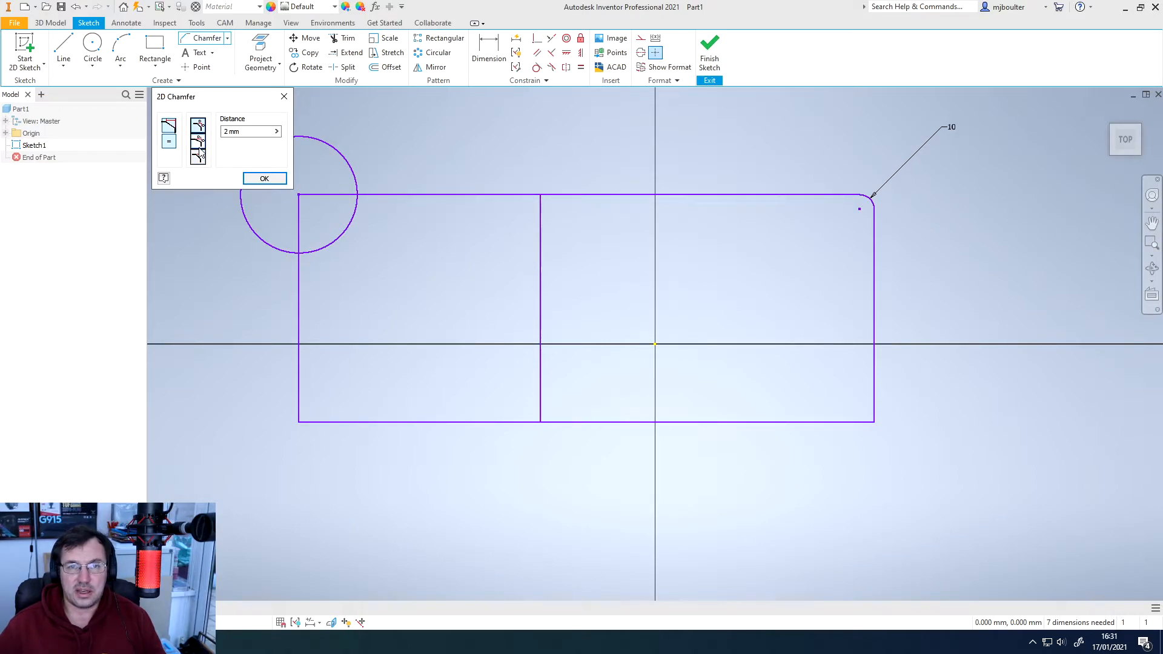
left_click(199, 143)
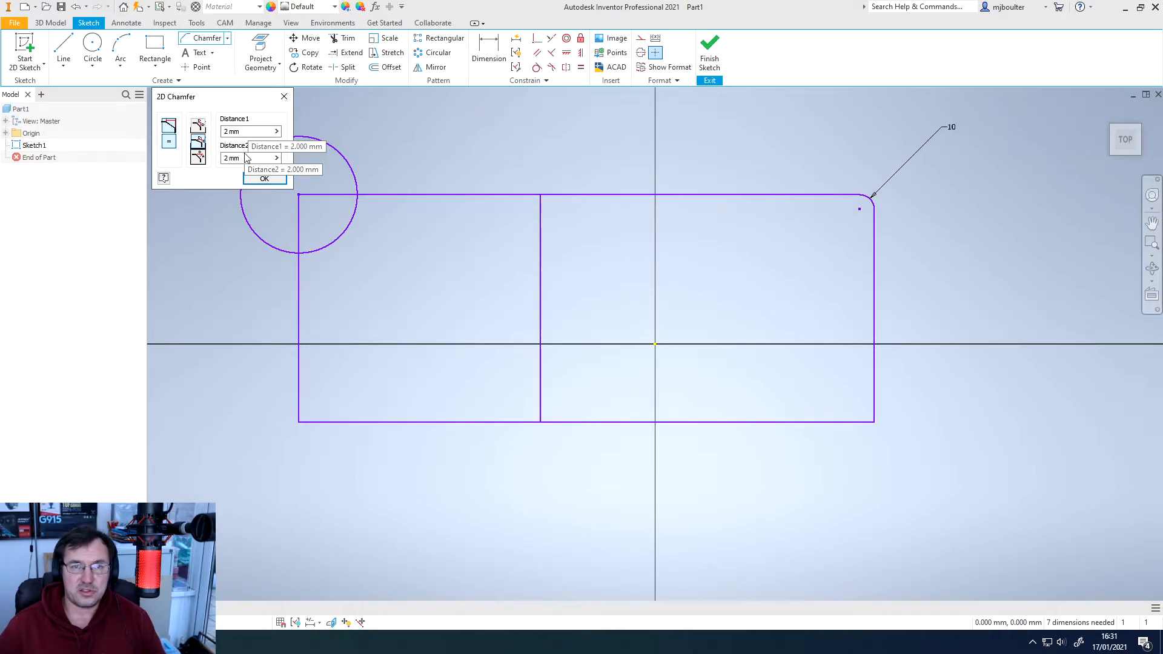
left_click(198, 158)
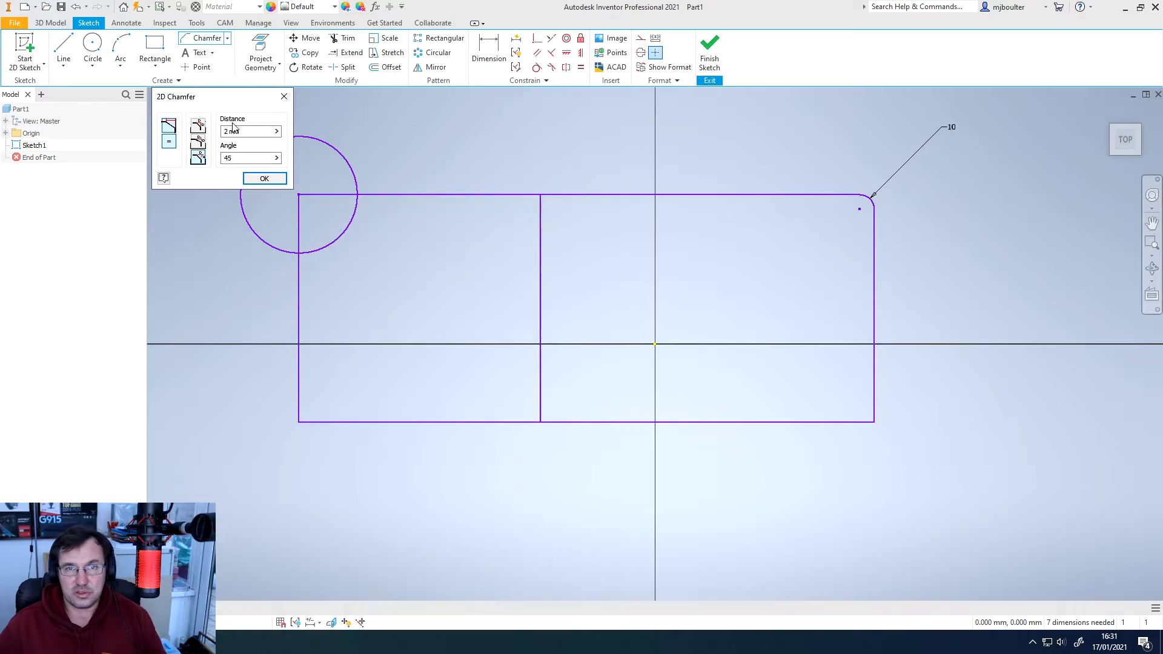
left_click(200, 127)
left_click(234, 129)
type("20")
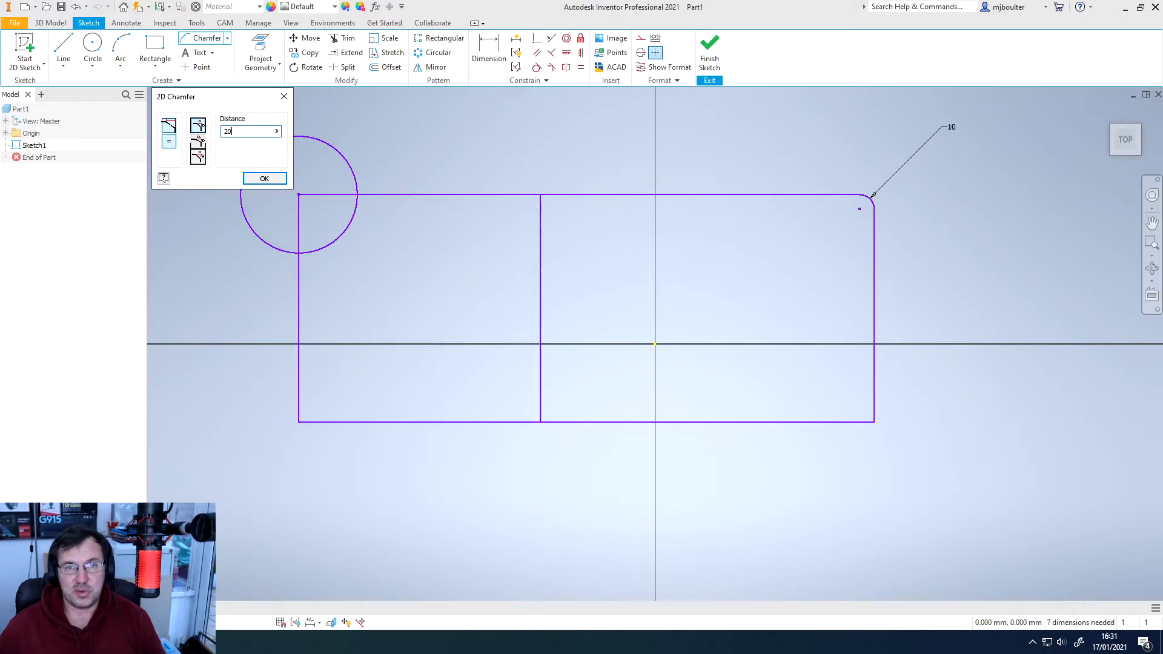
left_click(872, 392)
left_click(842, 426)
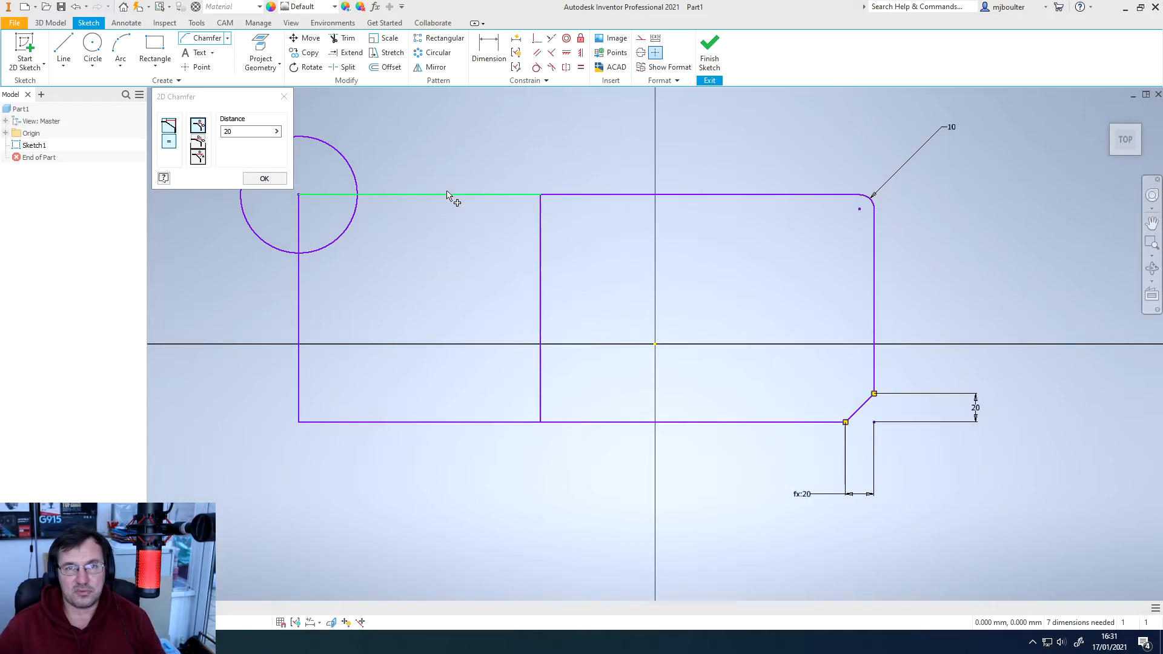
left_click(264, 181)
left_click(264, 180)
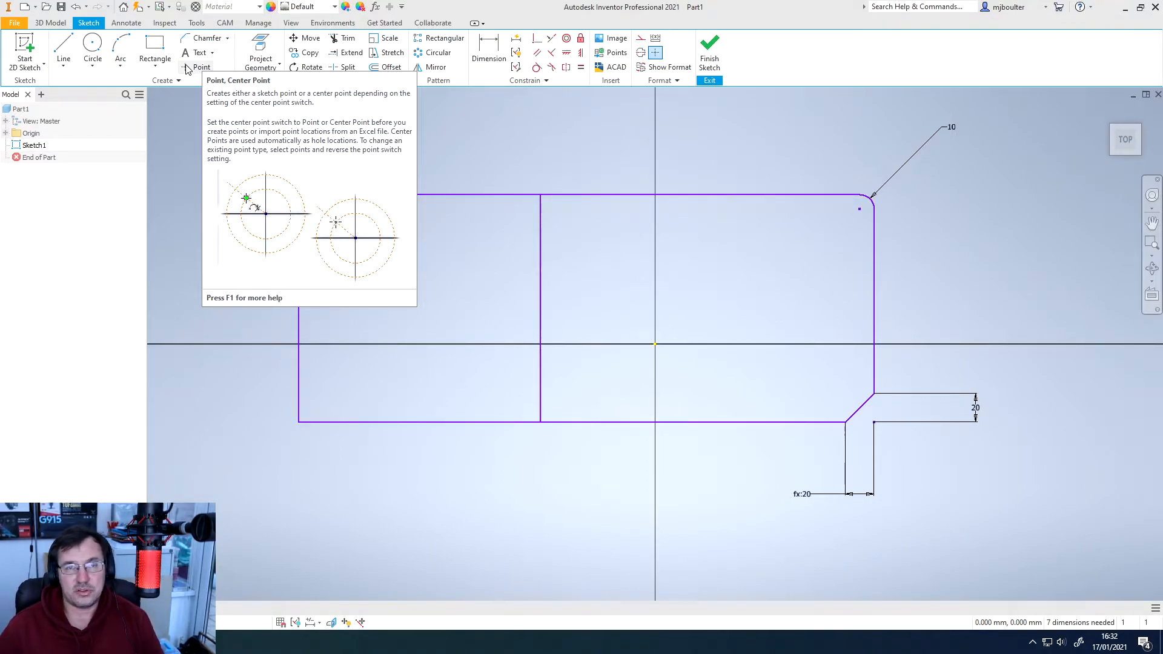
left_click(172, 81)
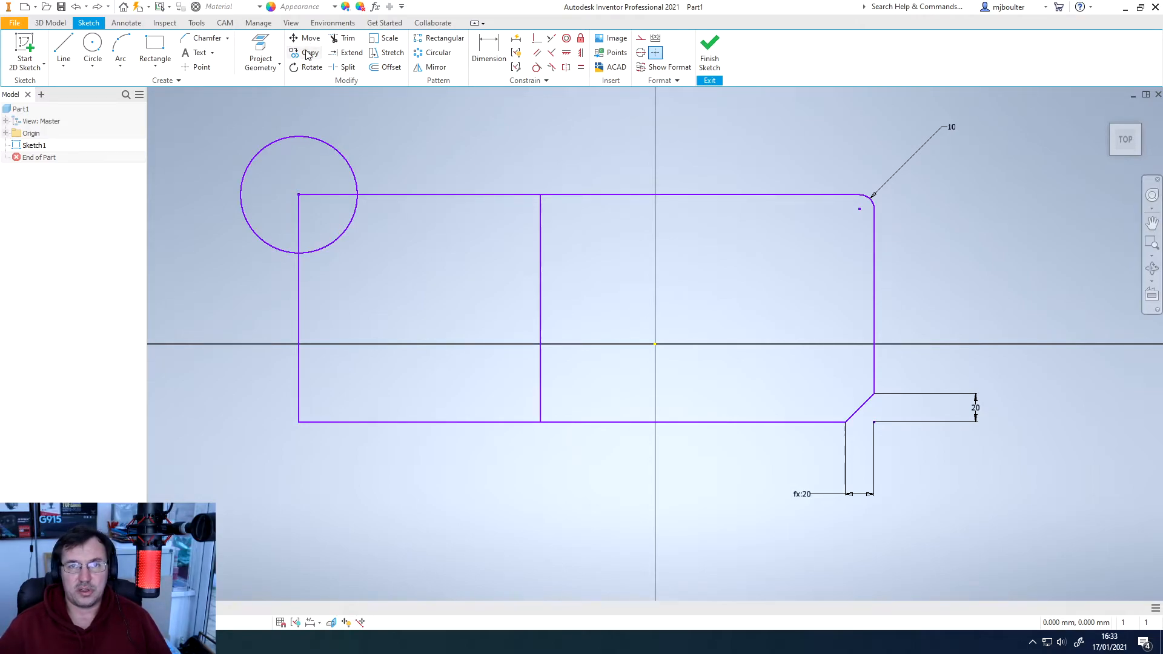
Copy the circle from its centre point onto the upper corner shared by the two rectangles
left_click(308, 54)
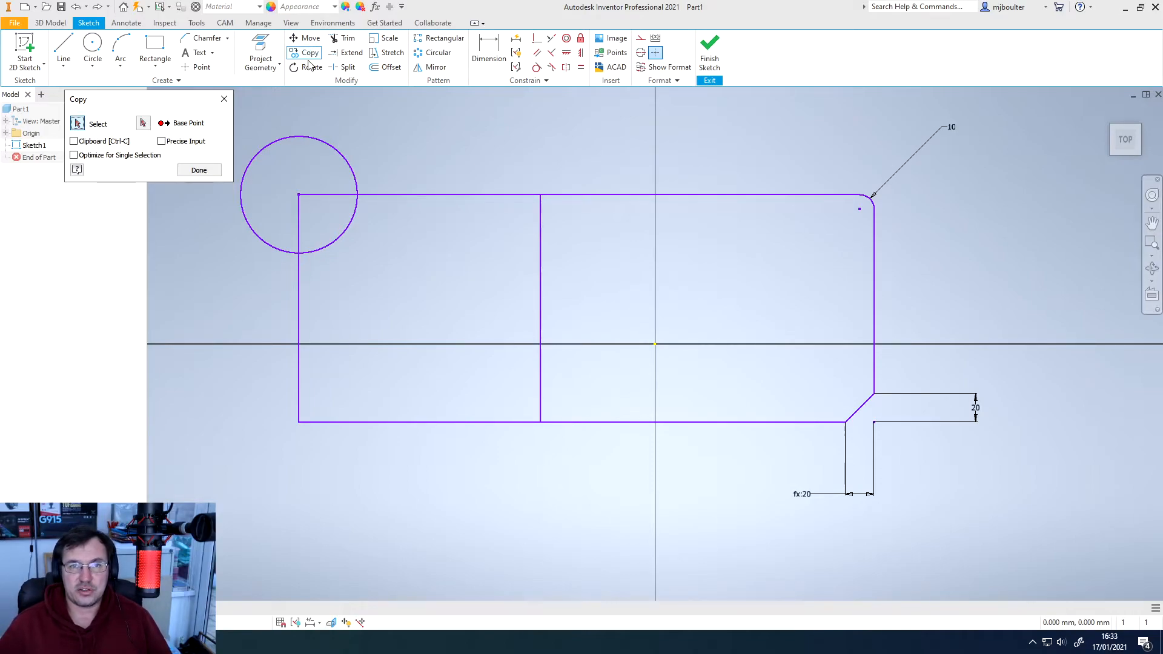
left_click(256, 241)
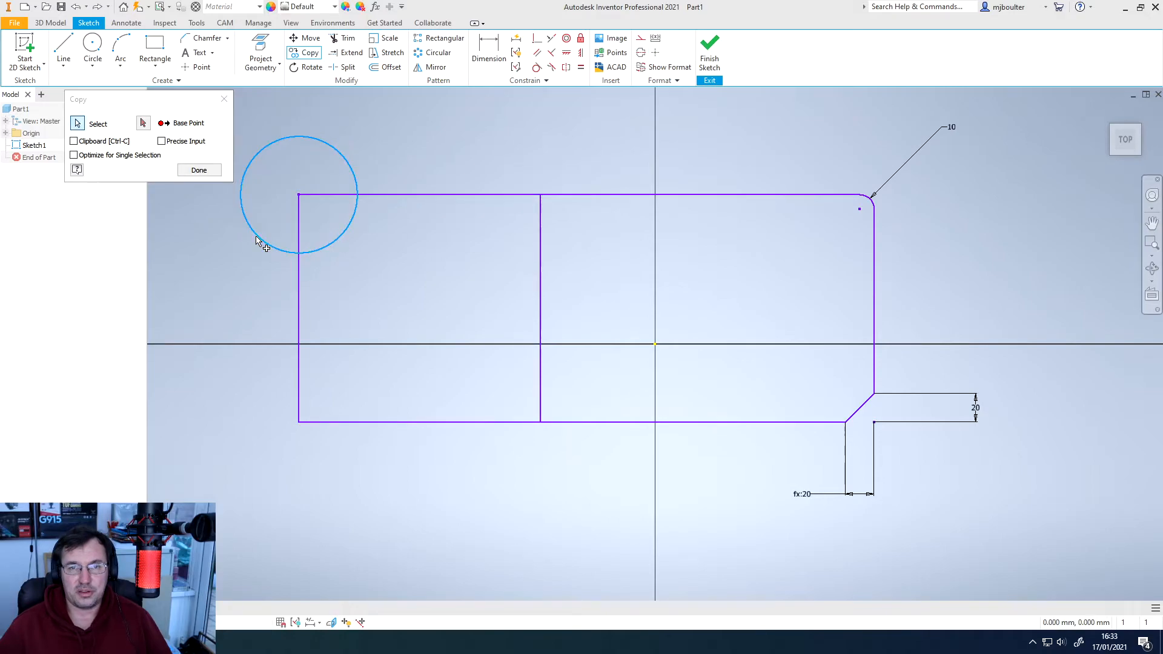
left_click(143, 124)
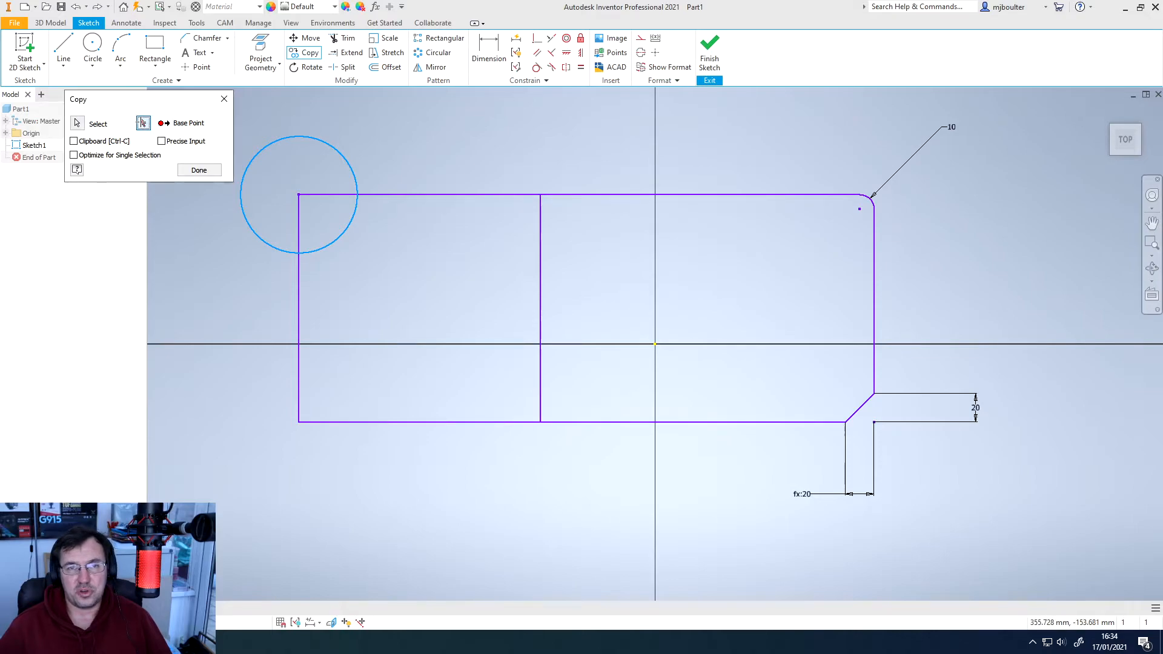
left_click(300, 195)
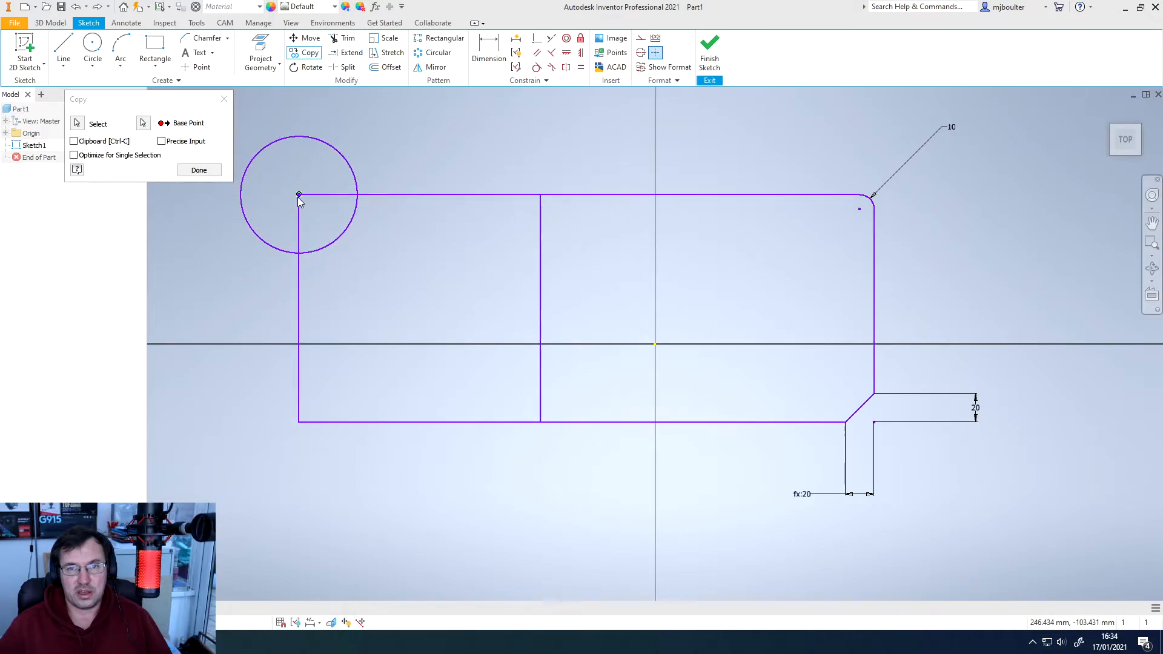
left_click(542, 195)
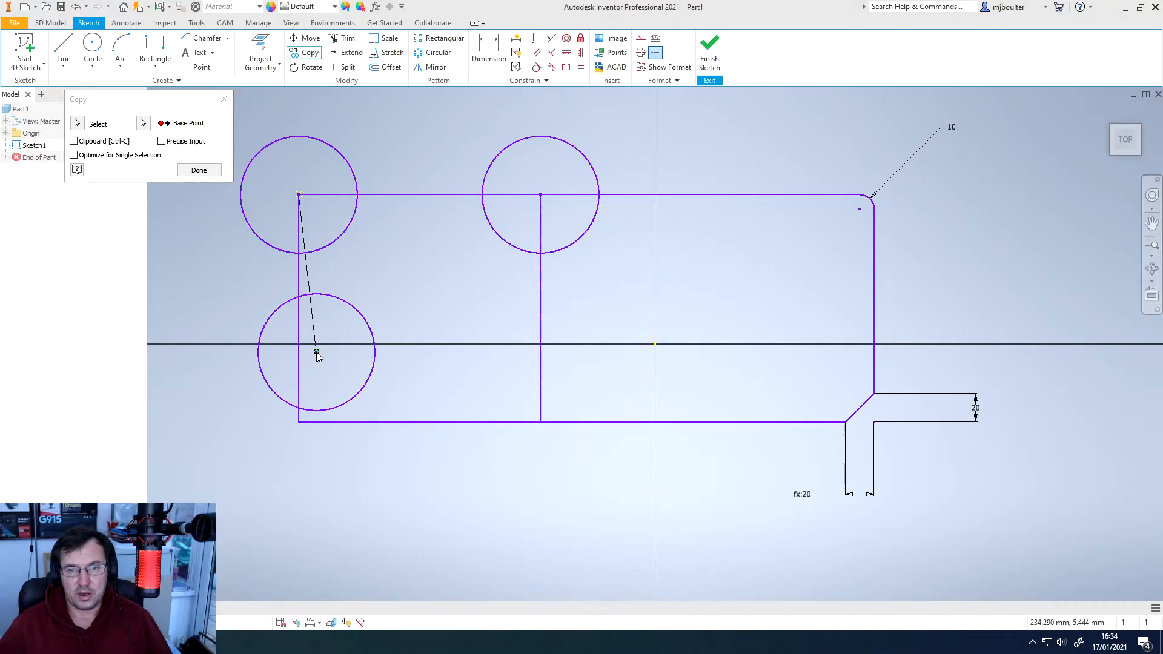
key("Escape")
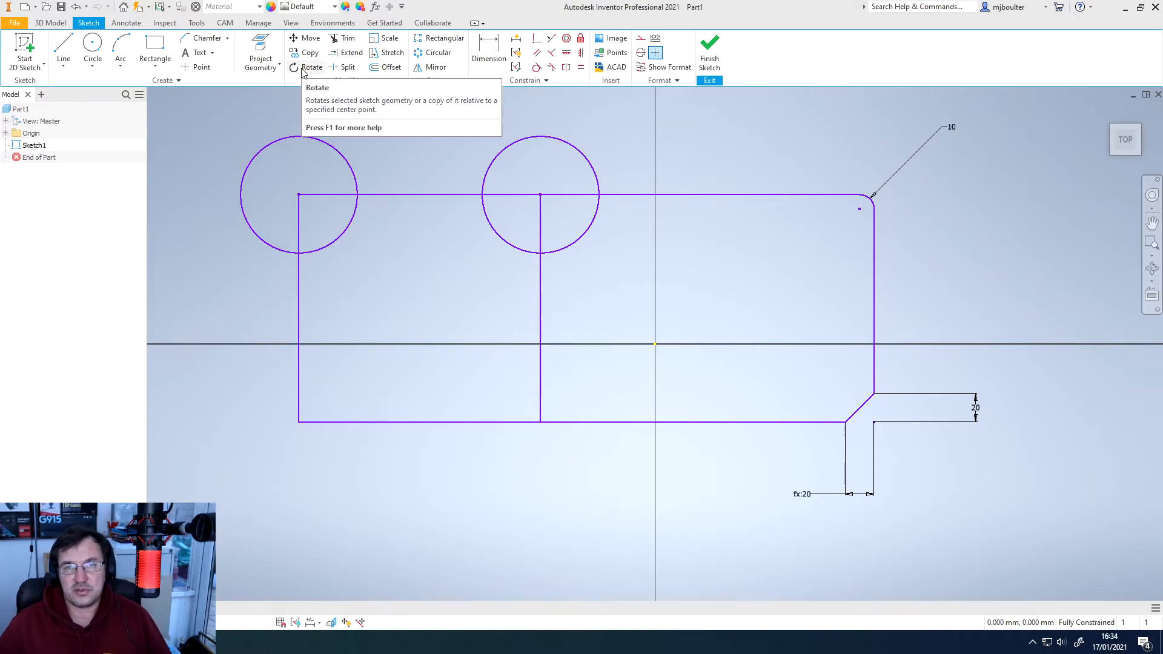
Trim the first circle's quarter arc inside the rectangle and both rectangle edge segments running to its centre
left_click(346, 39)
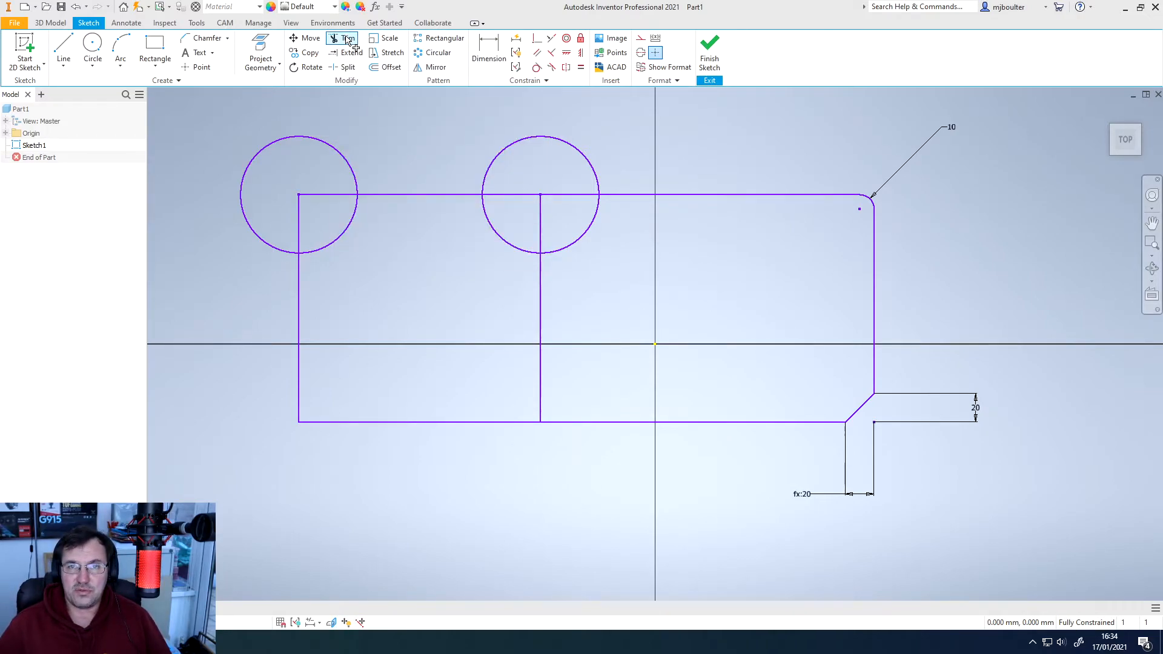
left_click(339, 243)
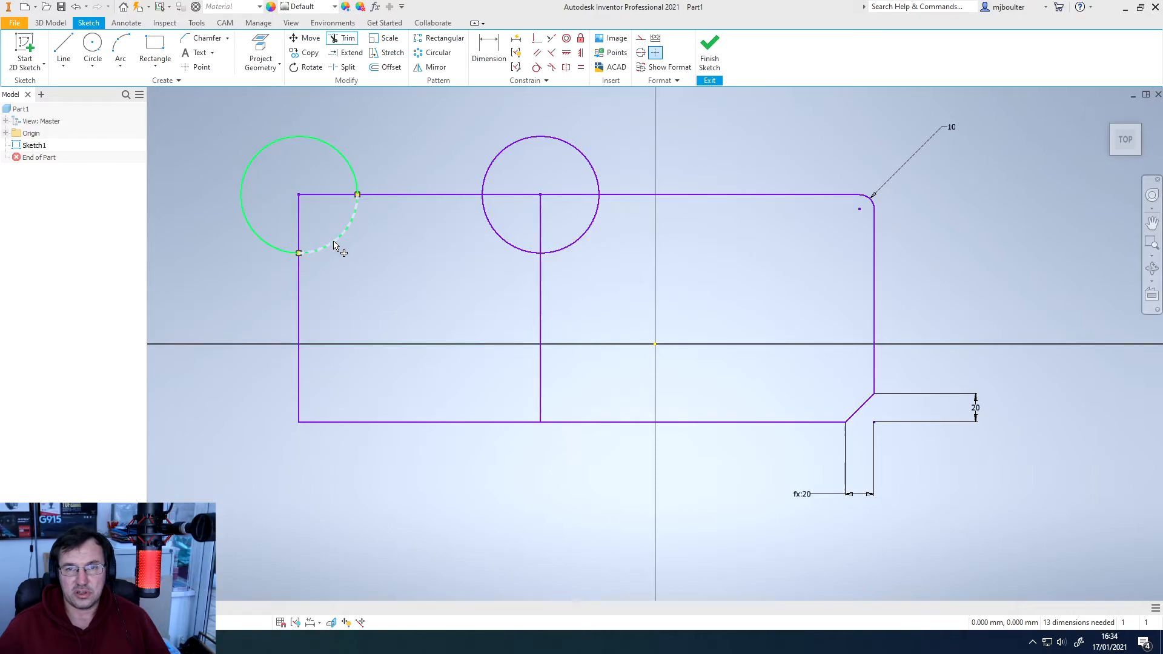
left_click(302, 233)
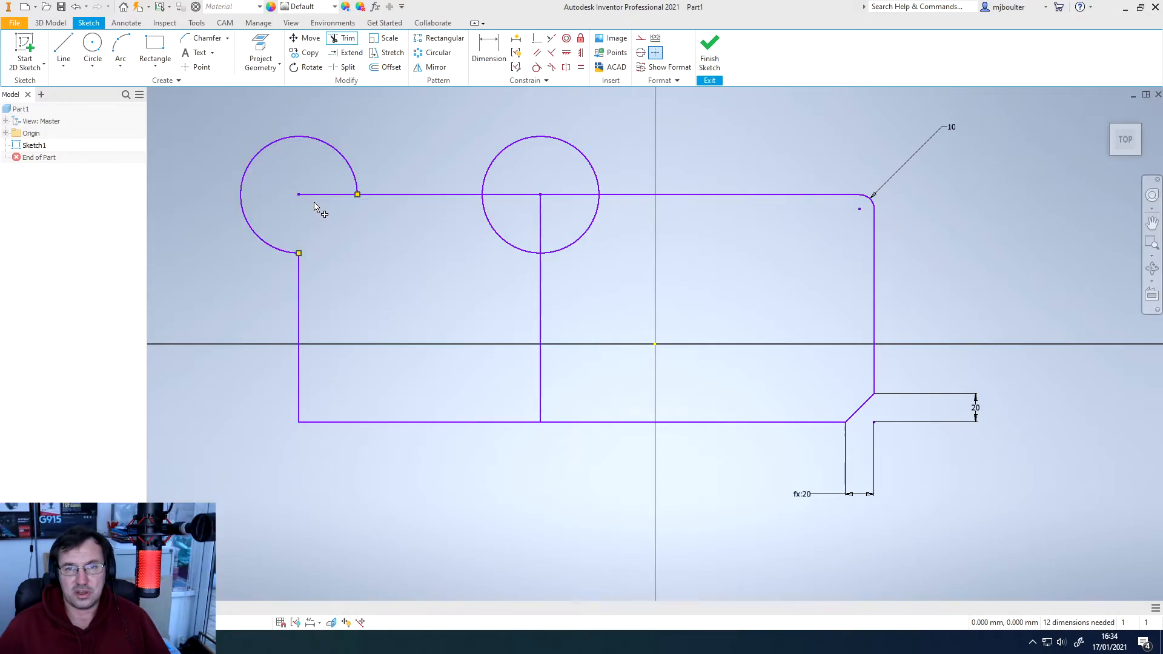
left_click(322, 194)
Trim the copied circle's lower-left quarter arc and the vertical and horizontal line segments inside that circle
left_click(492, 234)
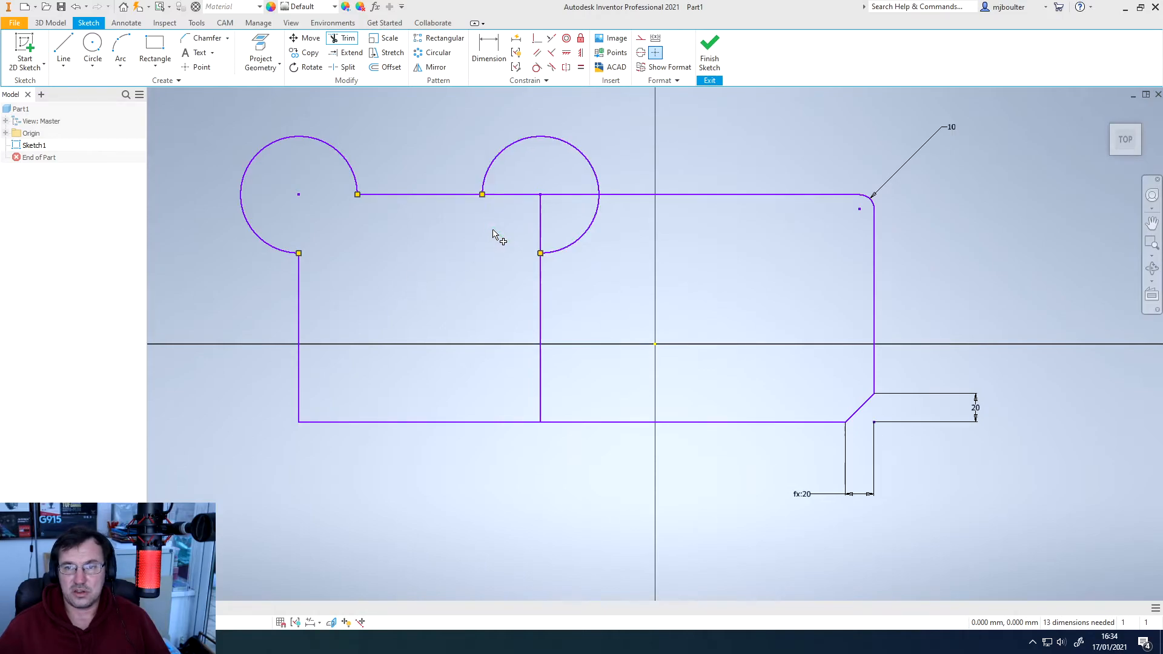
left_click(540, 220)
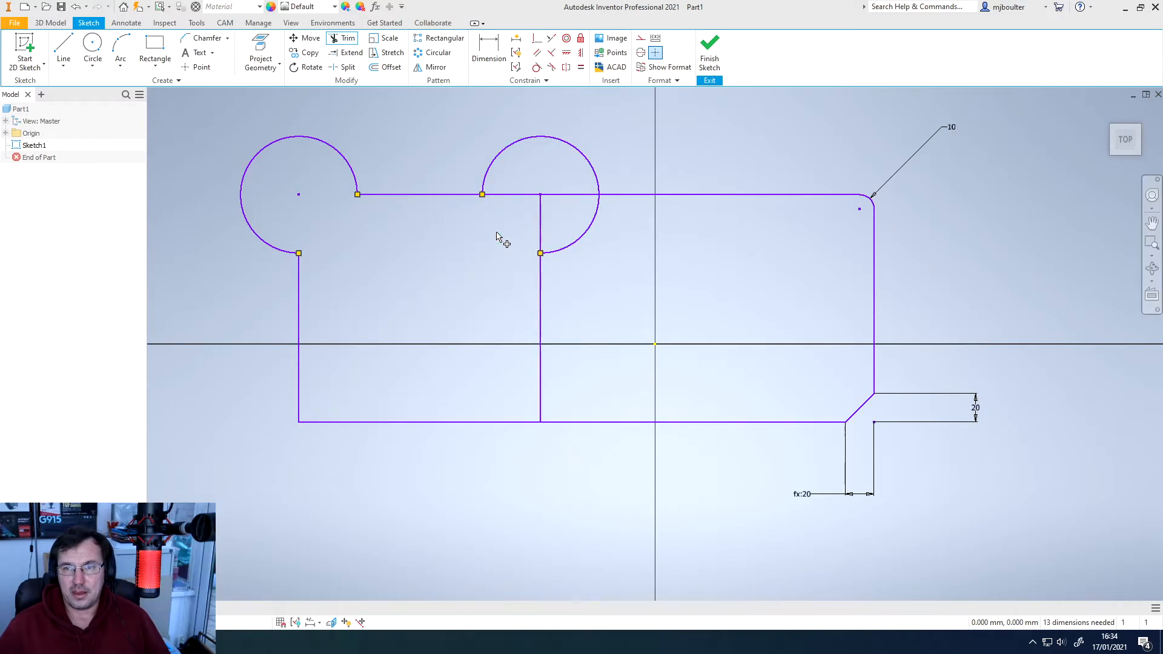
left_click(512, 195)
left_click(548, 196)
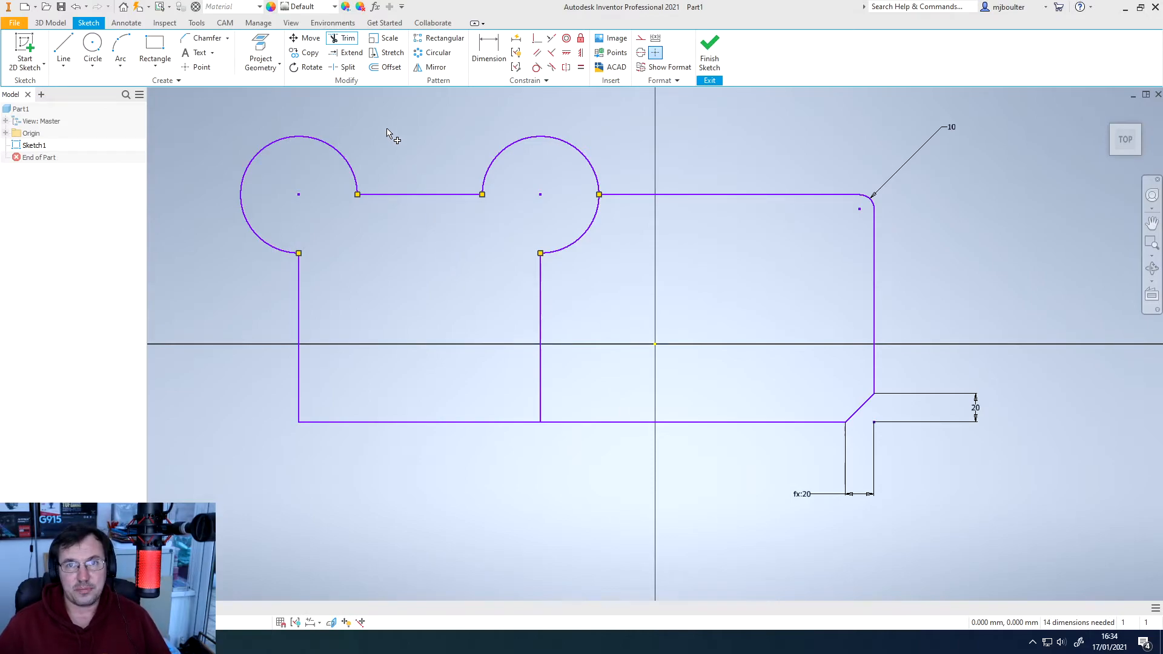
Offset the upper-left arc inward by 15 mm
left_click(384, 67)
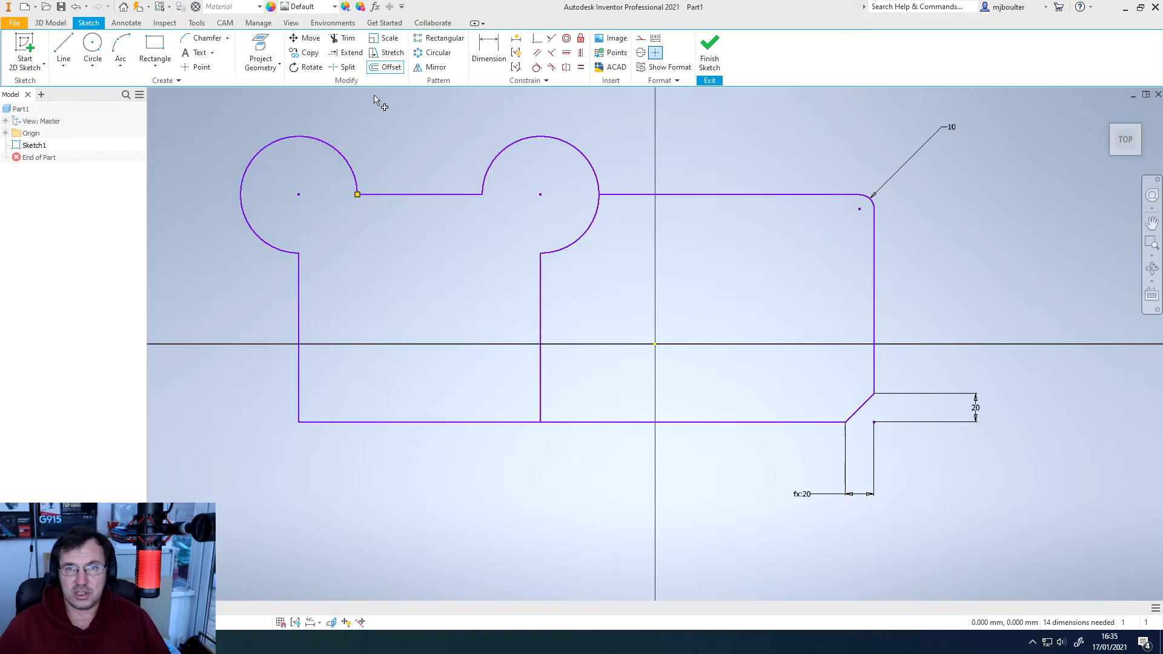
left_click(307, 142)
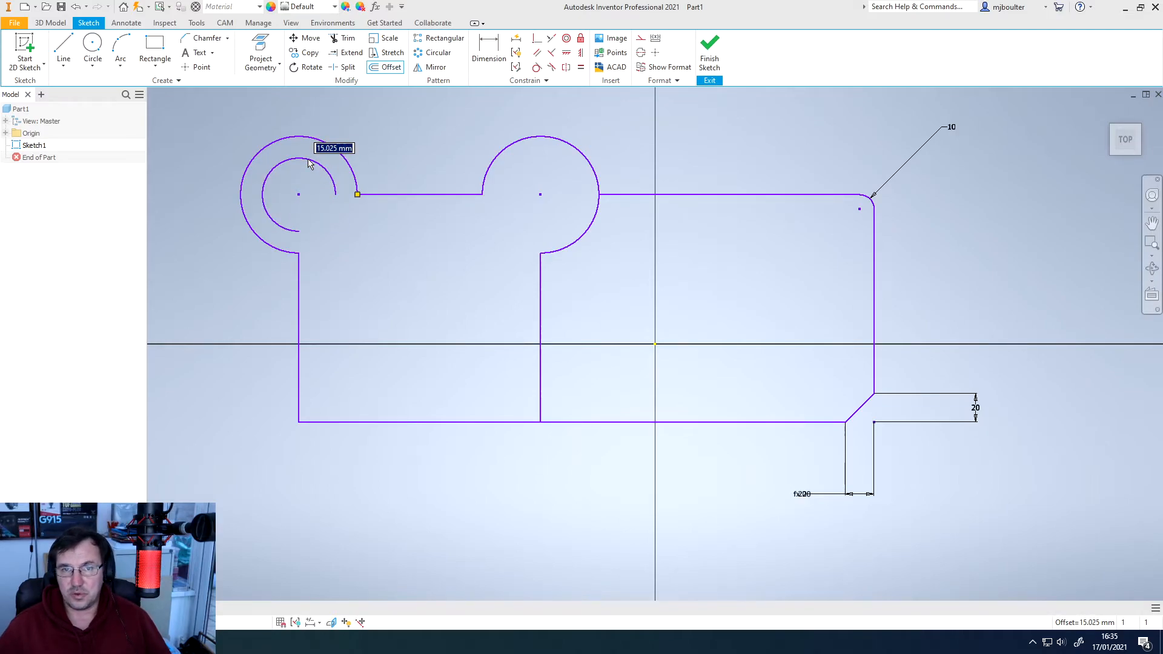
type("15")
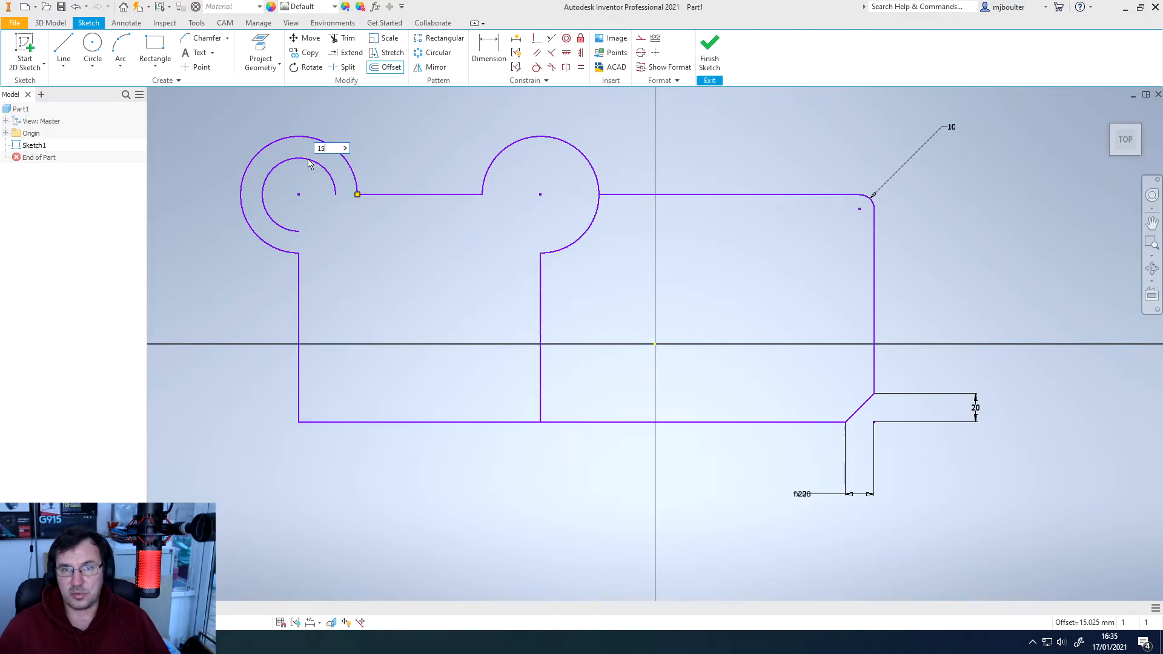
type("0.")
key("BackSpace")
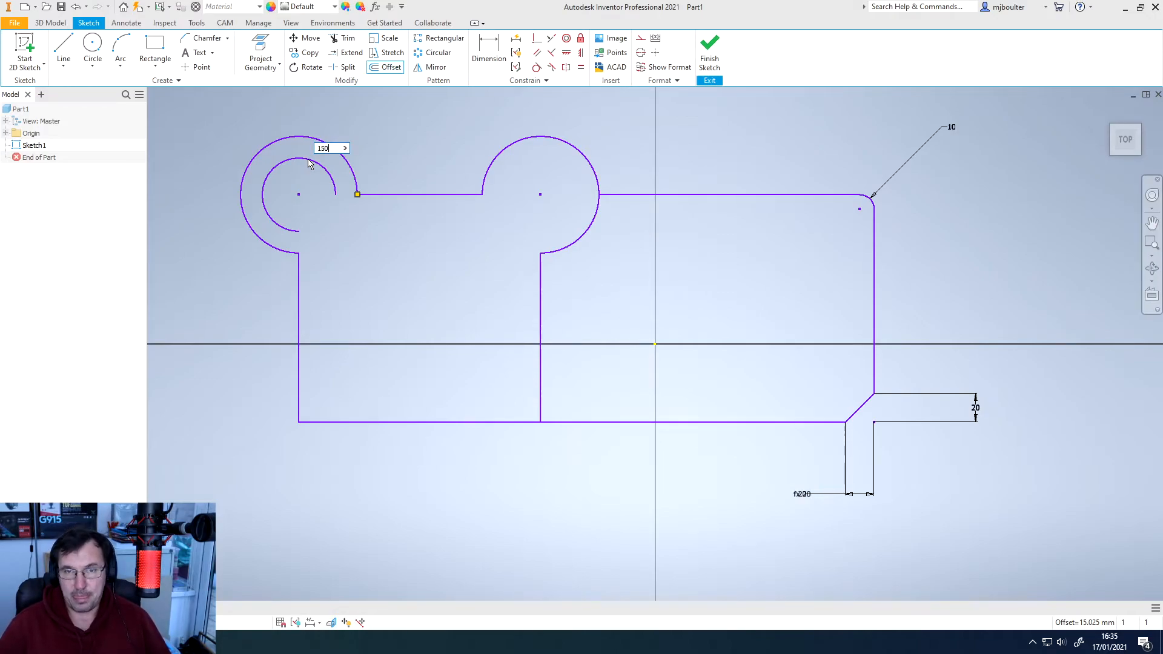
type(".00")
key("Return")
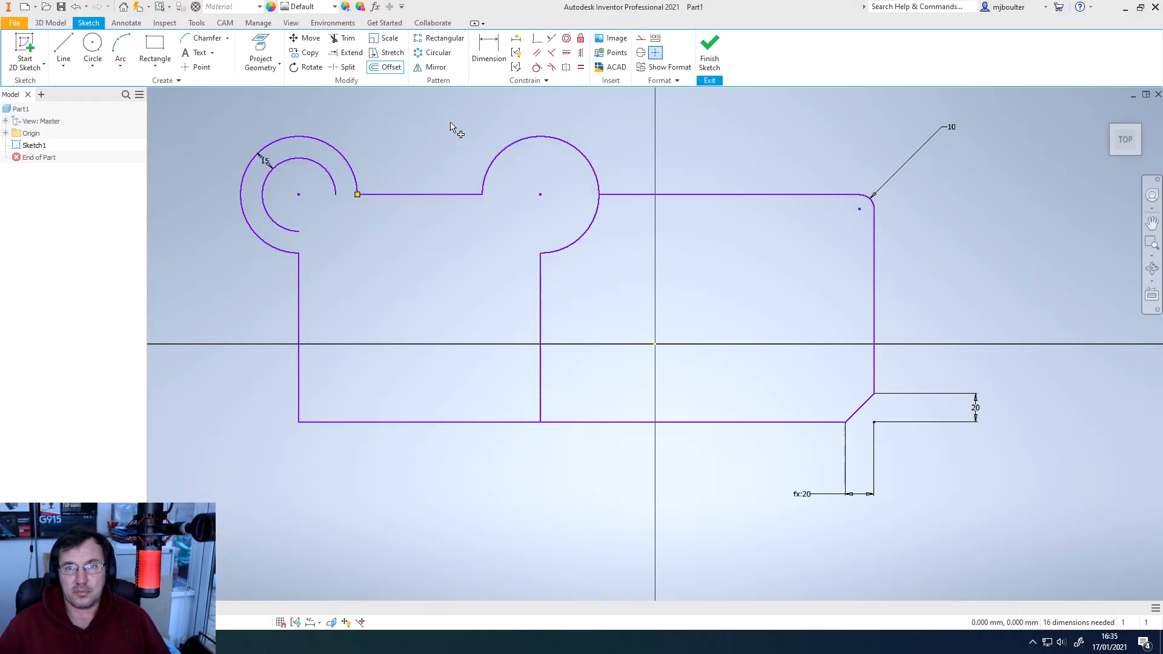
Extend the first rectangle's top line and left line to meet the ends of the inner offset arc
left_click(356, 59)
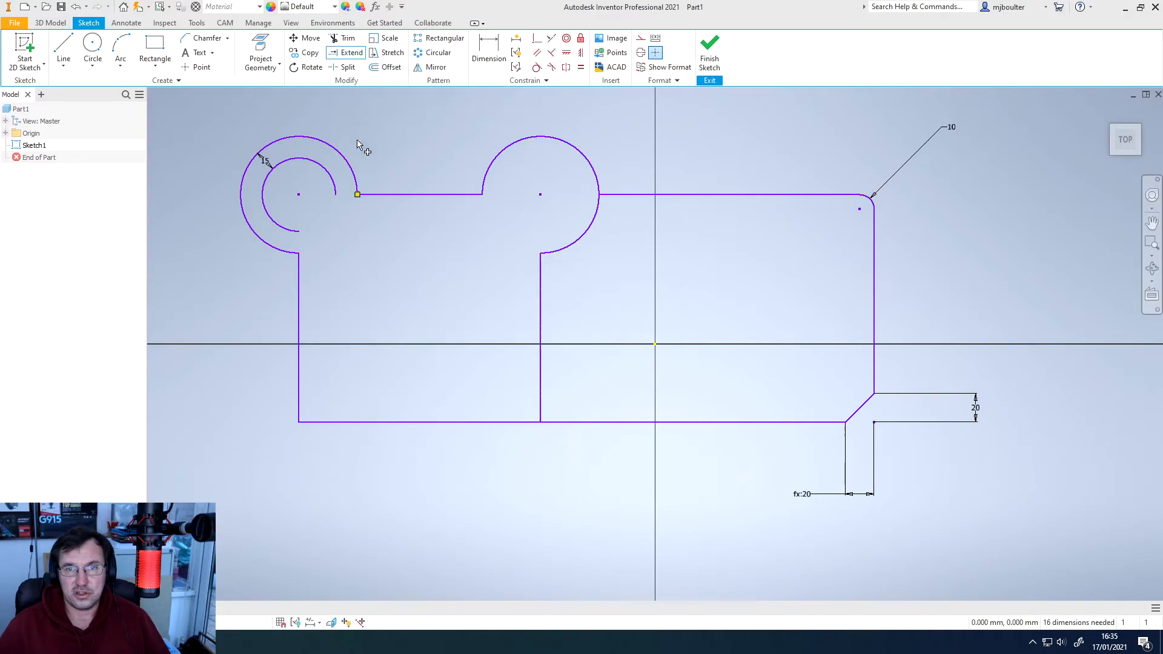
left_click(375, 201)
left_click(297, 277)
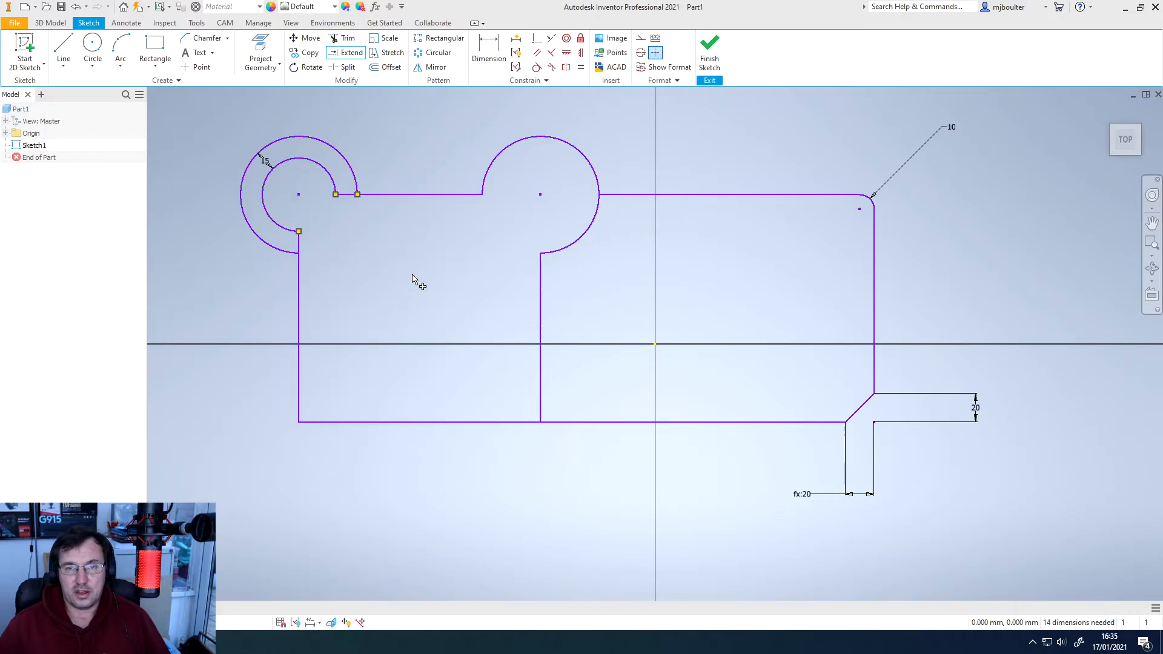
key("Escape")
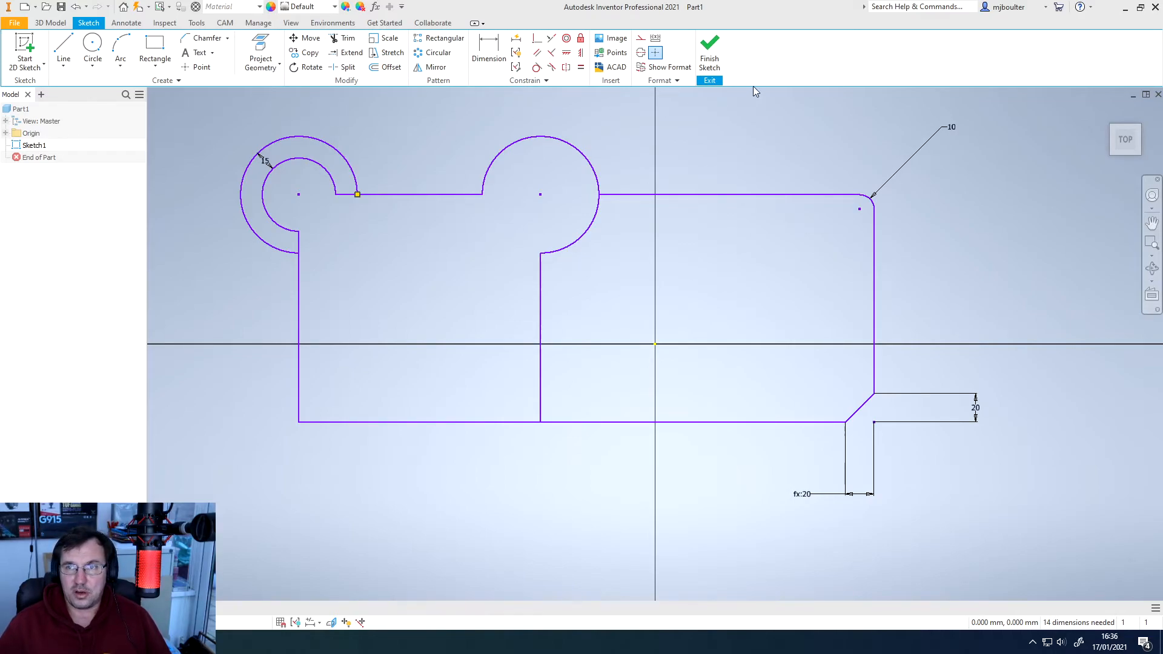
Finish the sketch and start an extrusion from it
left_click(718, 51)
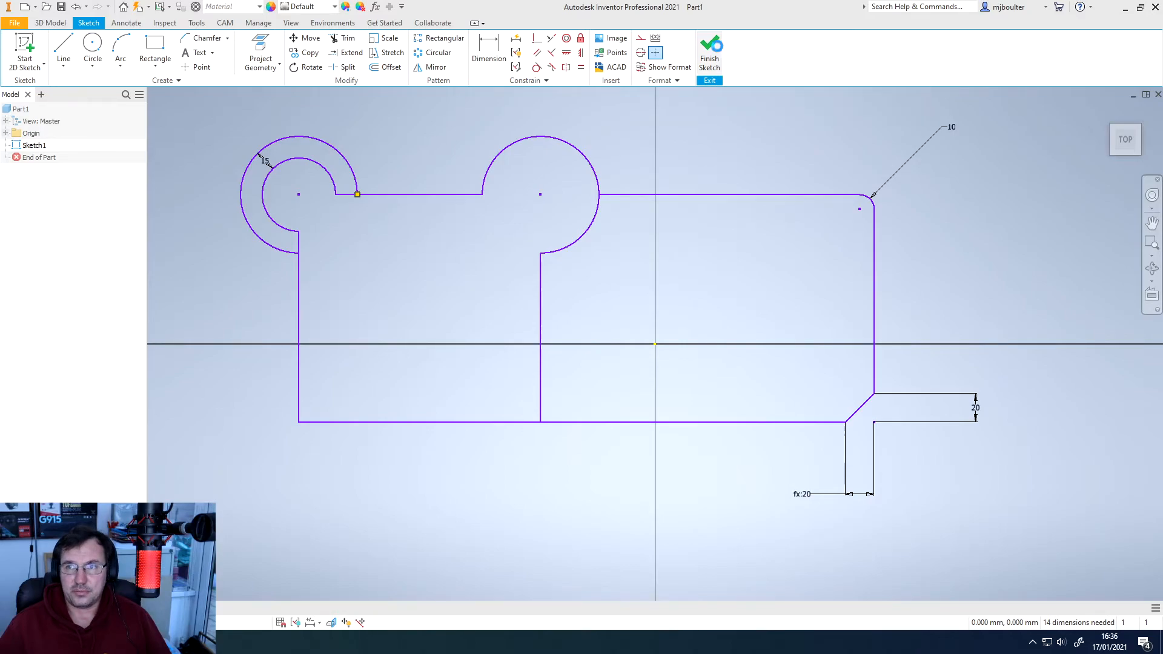
scroll(552, 351, "down", 5)
mouse_move(557, 331)
middle_mouse_down()
mouse_move(549, 365)
mouse_move(512, 352)
mouse_move(525, 350)
middle_mouse_up()
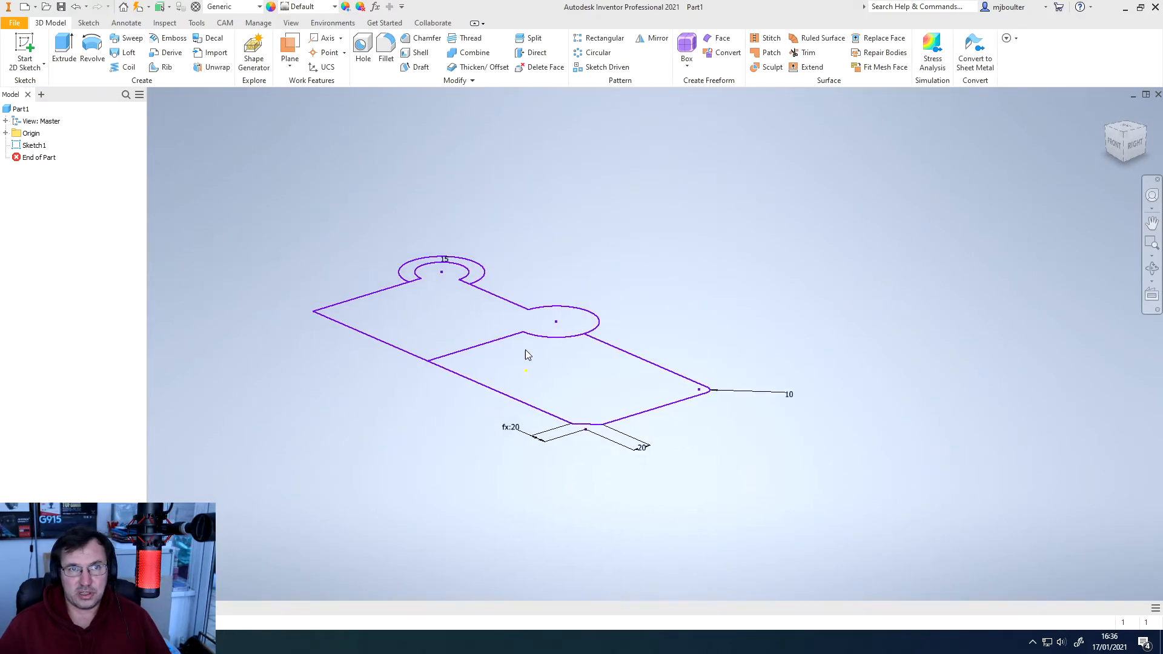
left_click(63, 44)
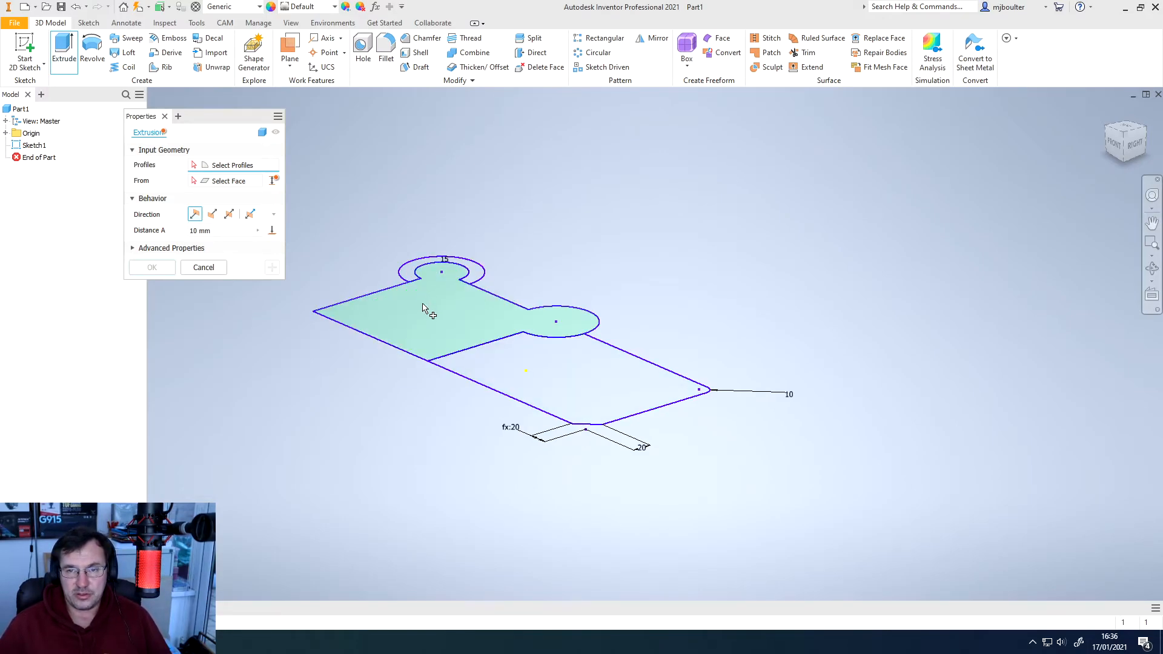
left_click(437, 318)
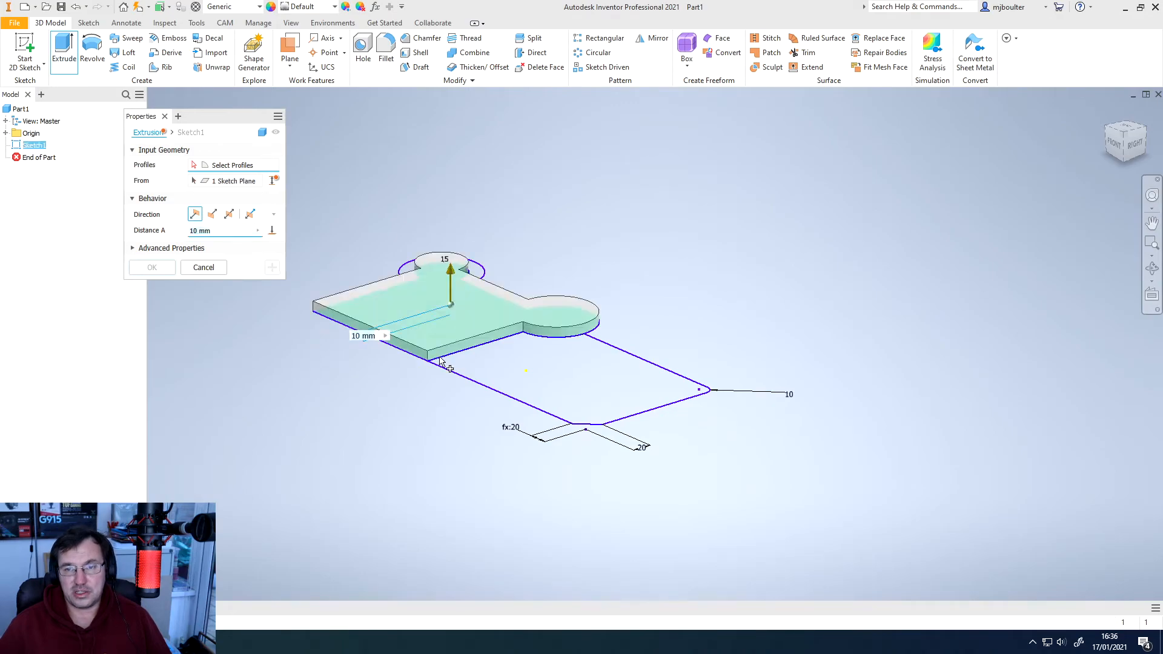
left_click(545, 379)
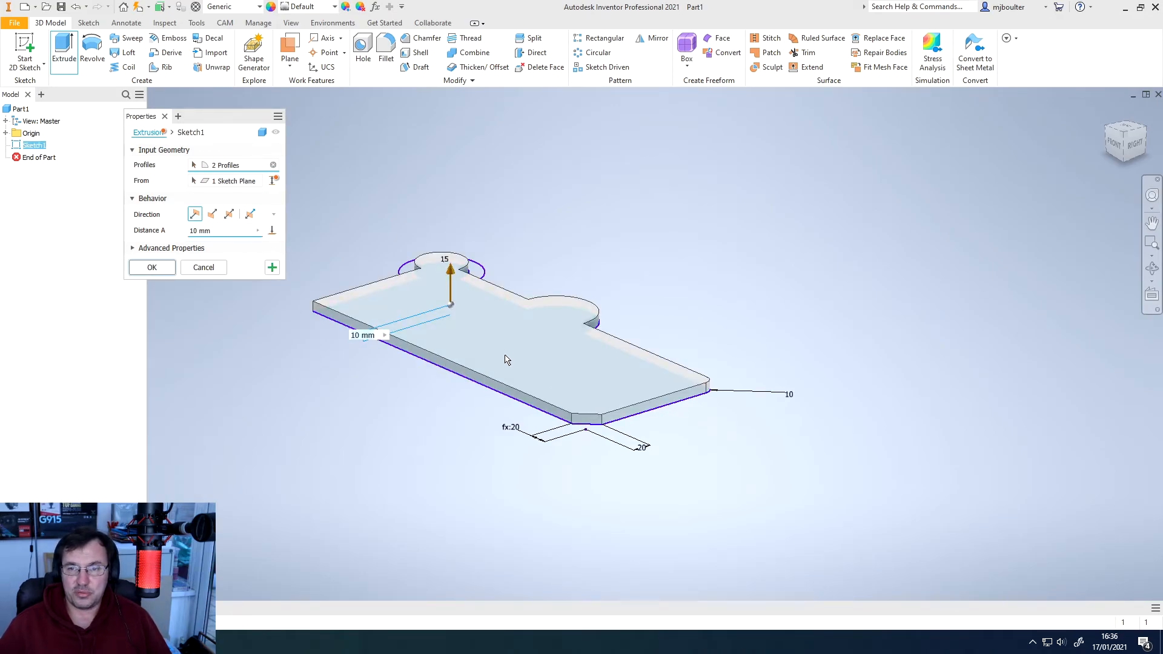
left_click(273, 164)
left_click(433, 329)
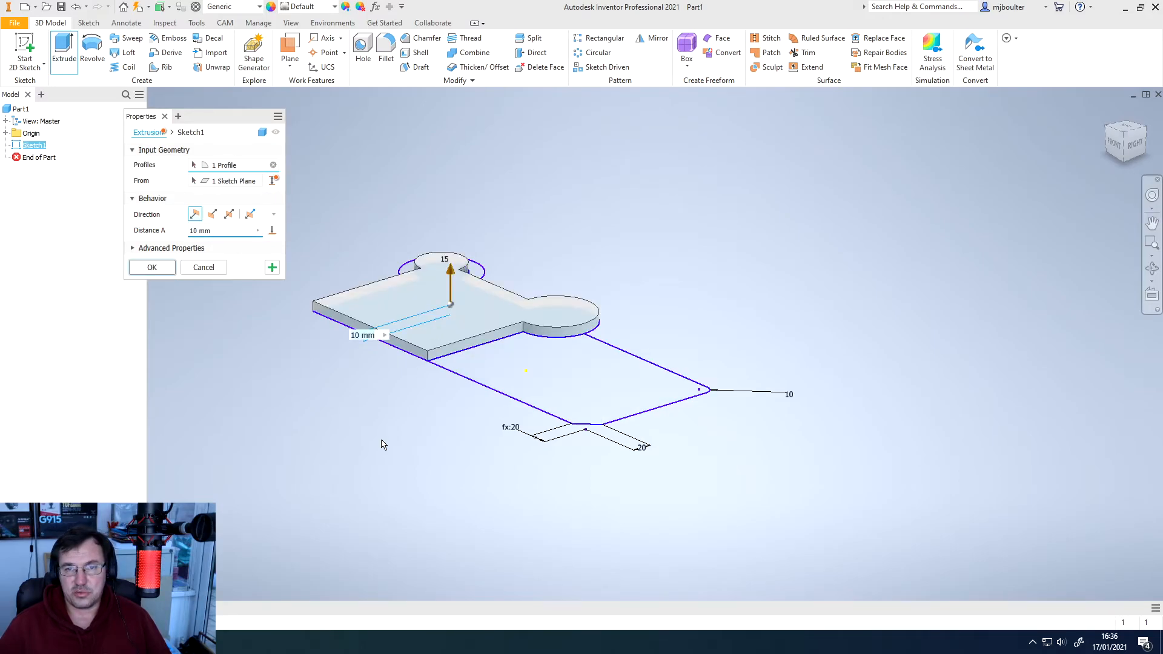
left_click(273, 164)
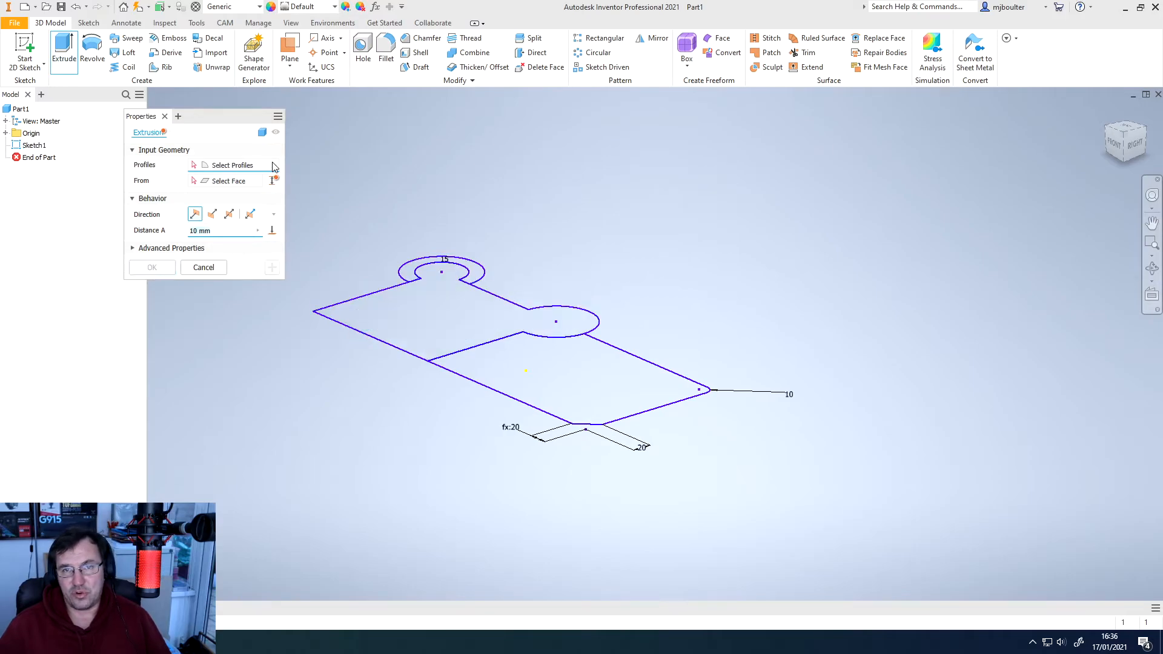
Extrude the open ring profile and the larger profile with the chamfered corner together by 70 mm
left_click(412, 271)
left_click(551, 383)
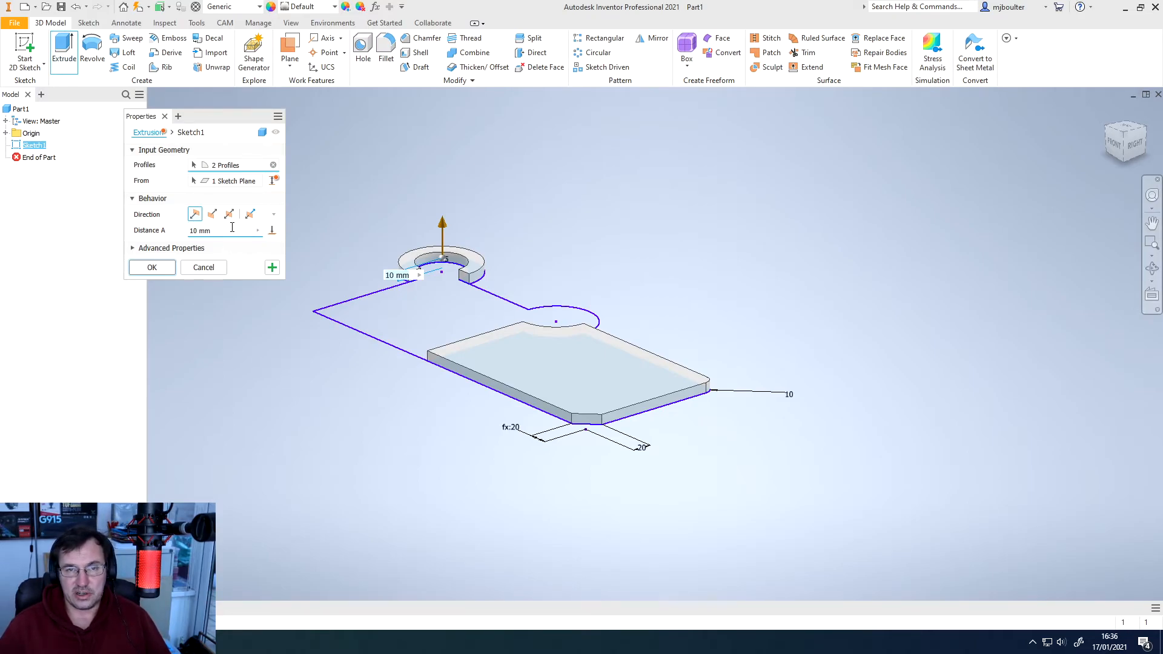
left_click_drag(219, 231, 177, 230)
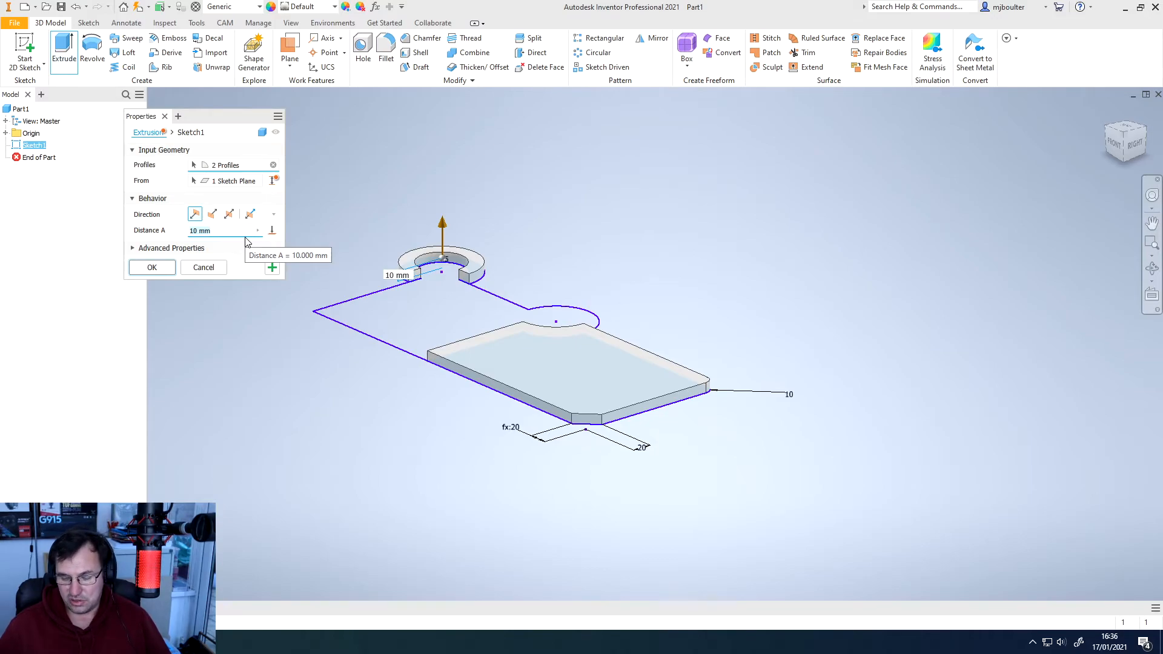
type("70")
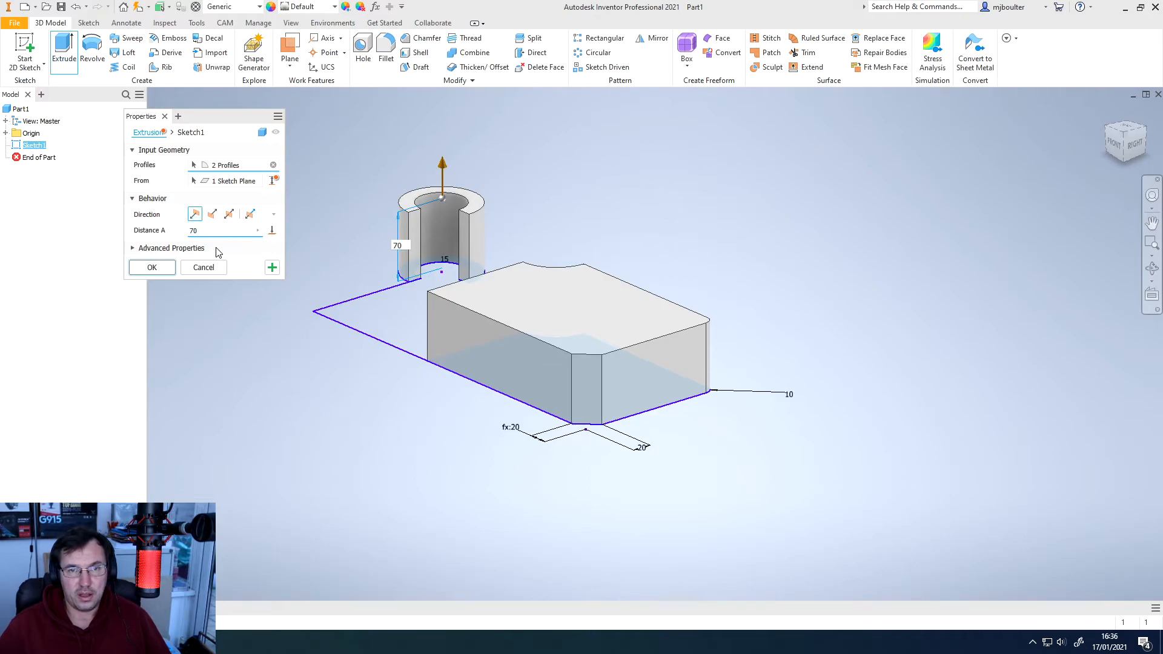
left_click(152, 267)
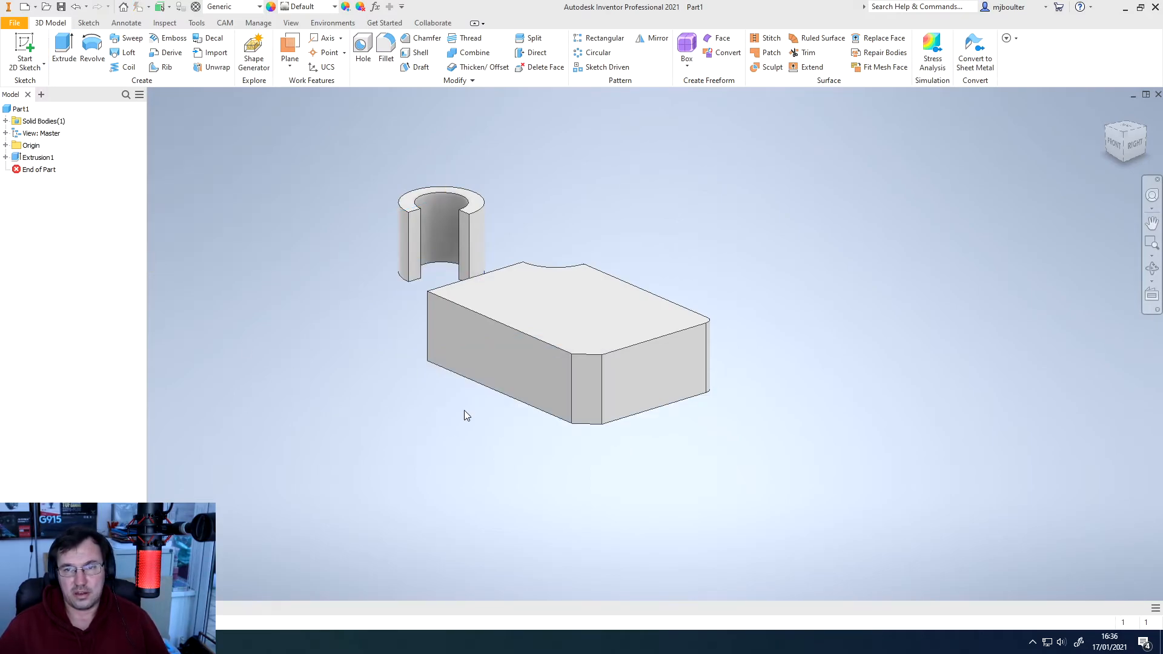
Make the sketch consumed by the first extrusion visible again
mouse_move(393, 452)
middle_mouse_down("shift")
mouse_move(382, 452)
mouse_move(426, 467)
mouse_move(425, 484)
mouse_move(403, 470)
middle_mouse_up("shift")
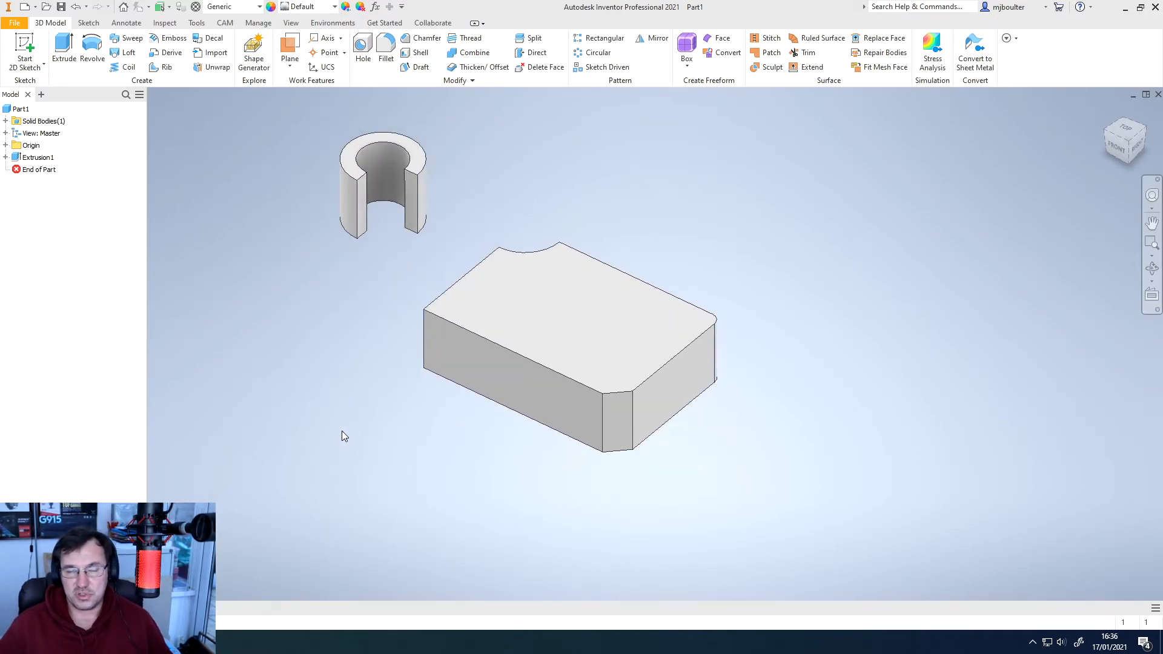
left_click(6, 157)
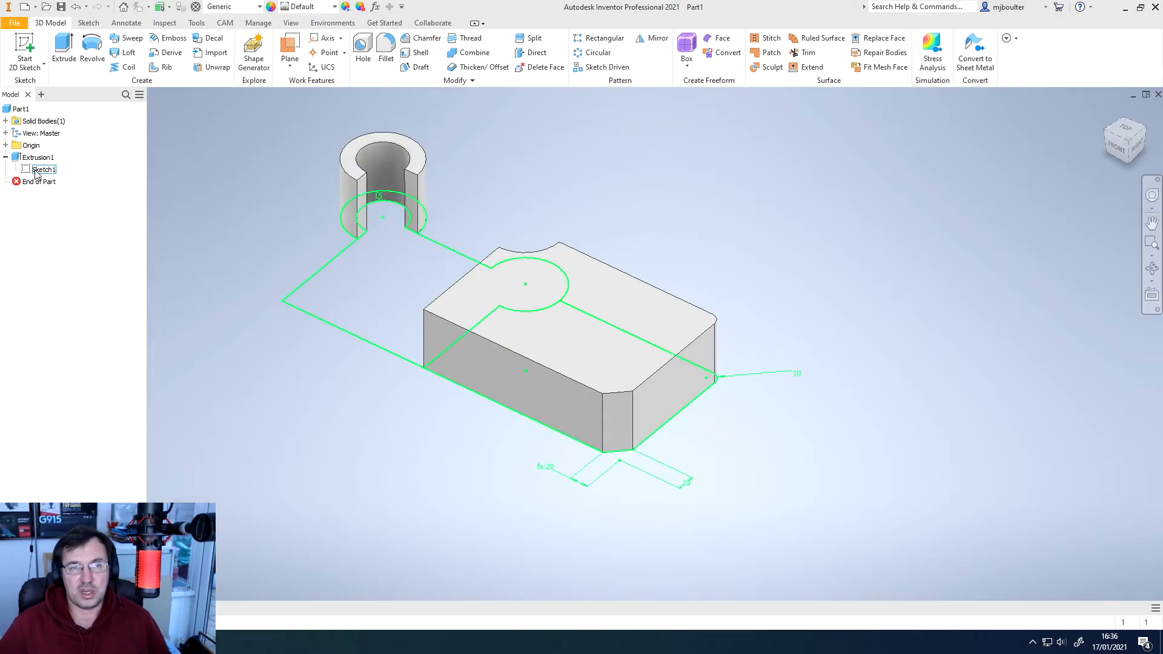
right_click(35, 172)
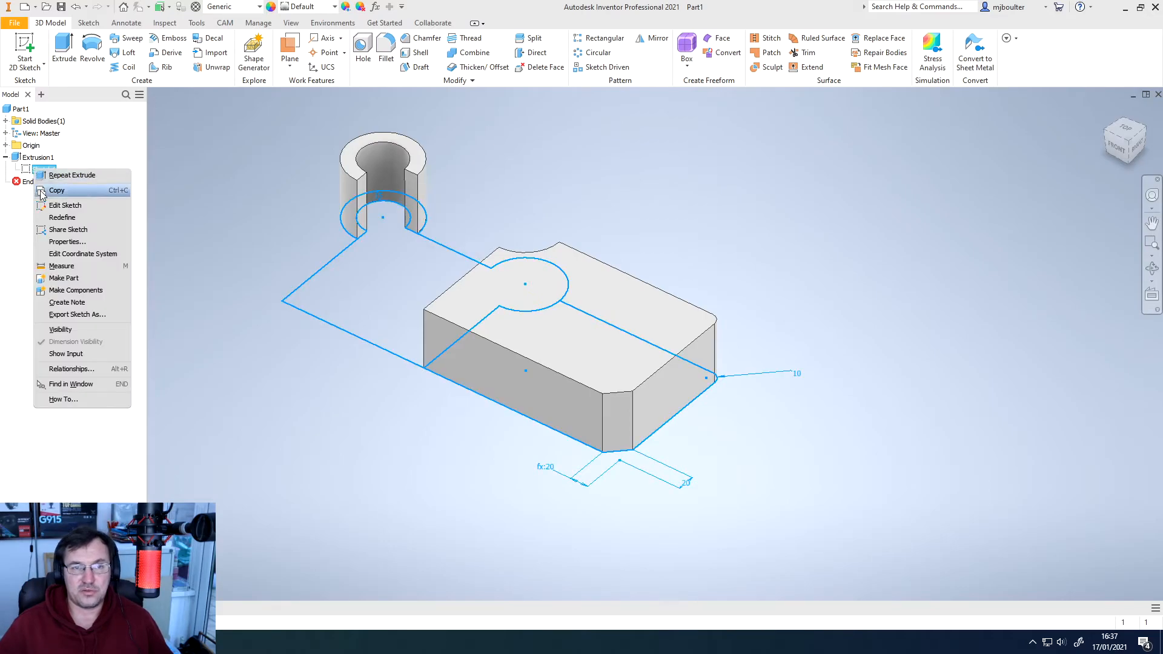
left_click(55, 330)
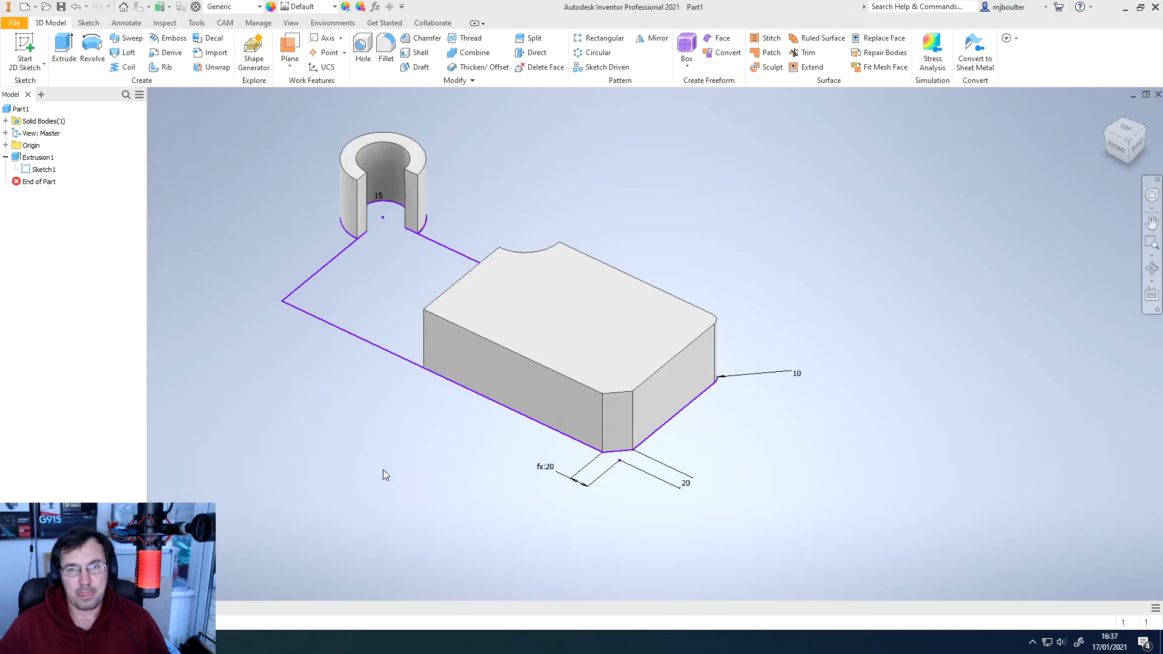
Extrude the remaining profile between the ring and the tall block 30 mm as a new solid
middle_click_drag(360, 455, 357, 365, "shift")
left_click(64, 49)
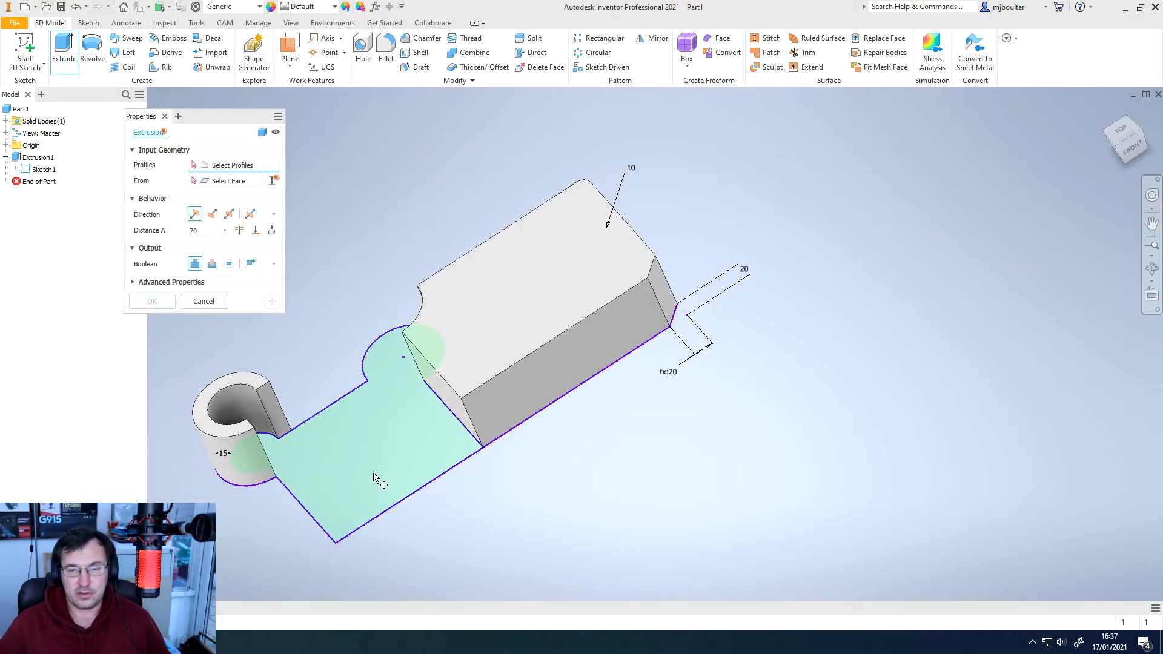
left_click(388, 445)
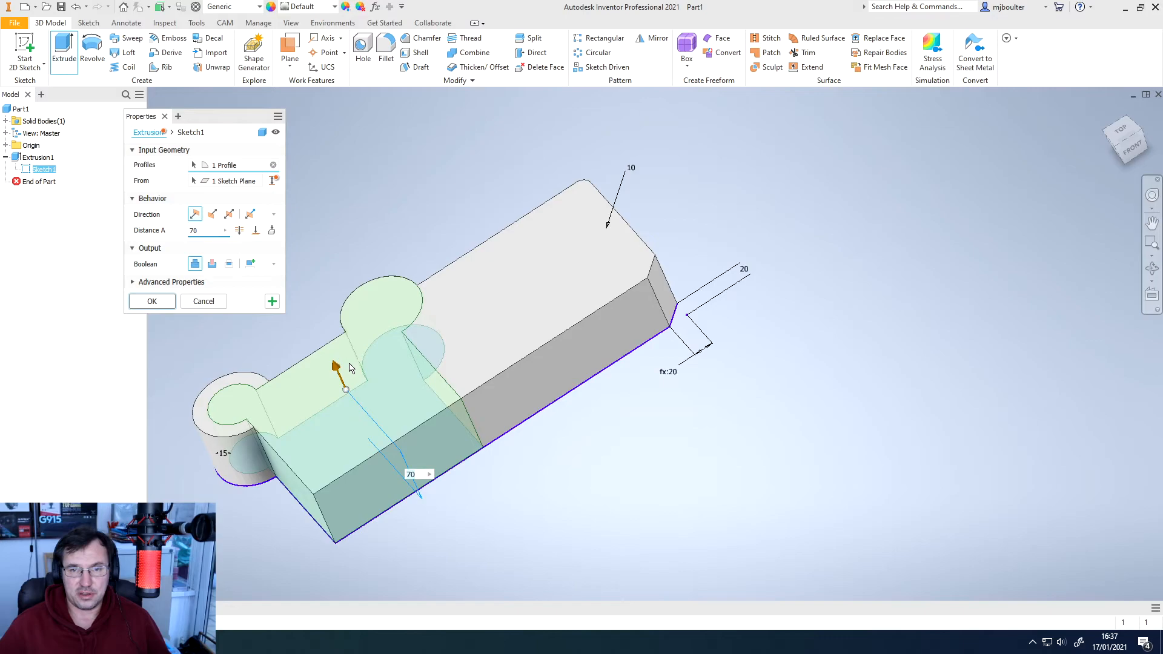
left_click_drag(335, 365, 362, 385)
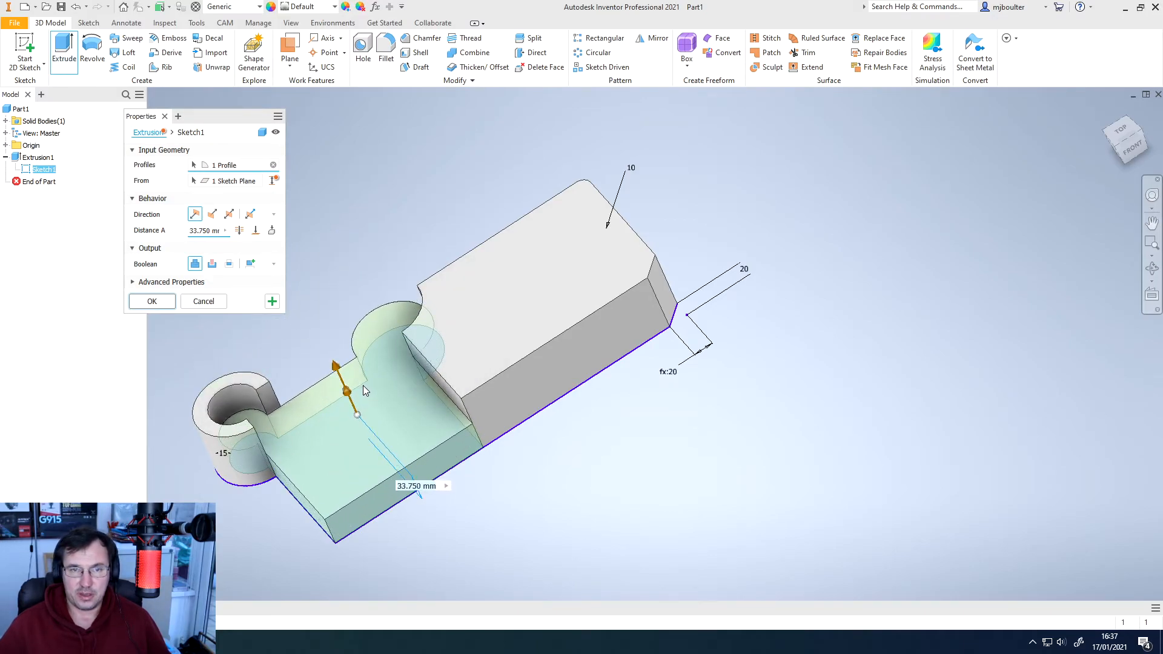
left_click(194, 231)
type("30")
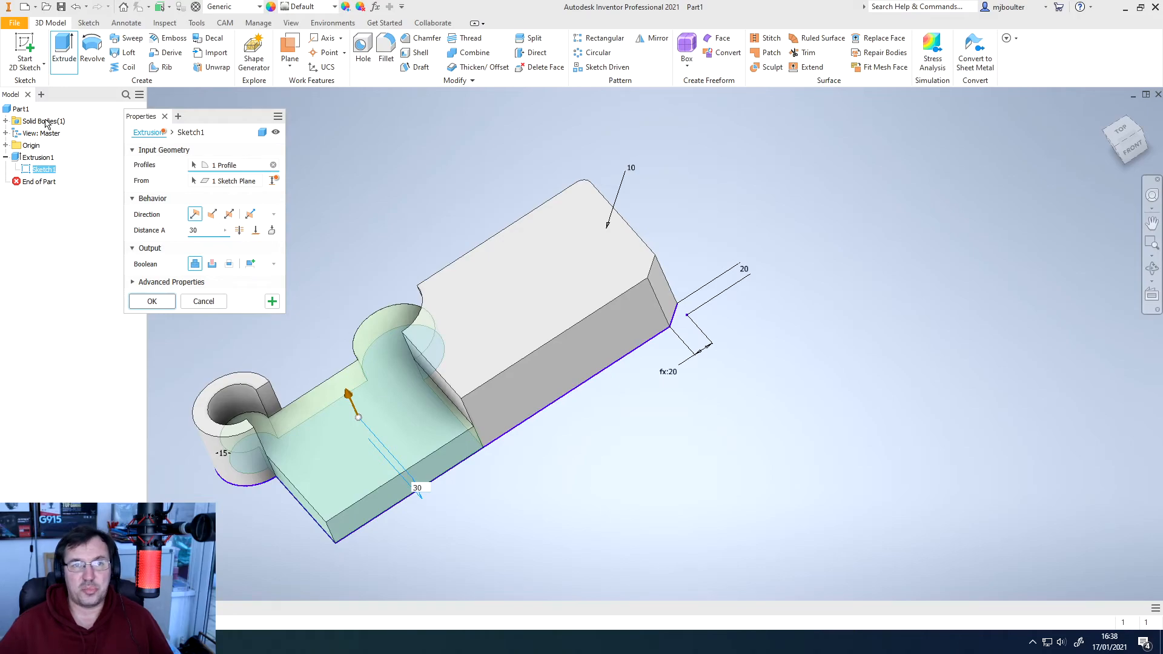
left_click(249, 266)
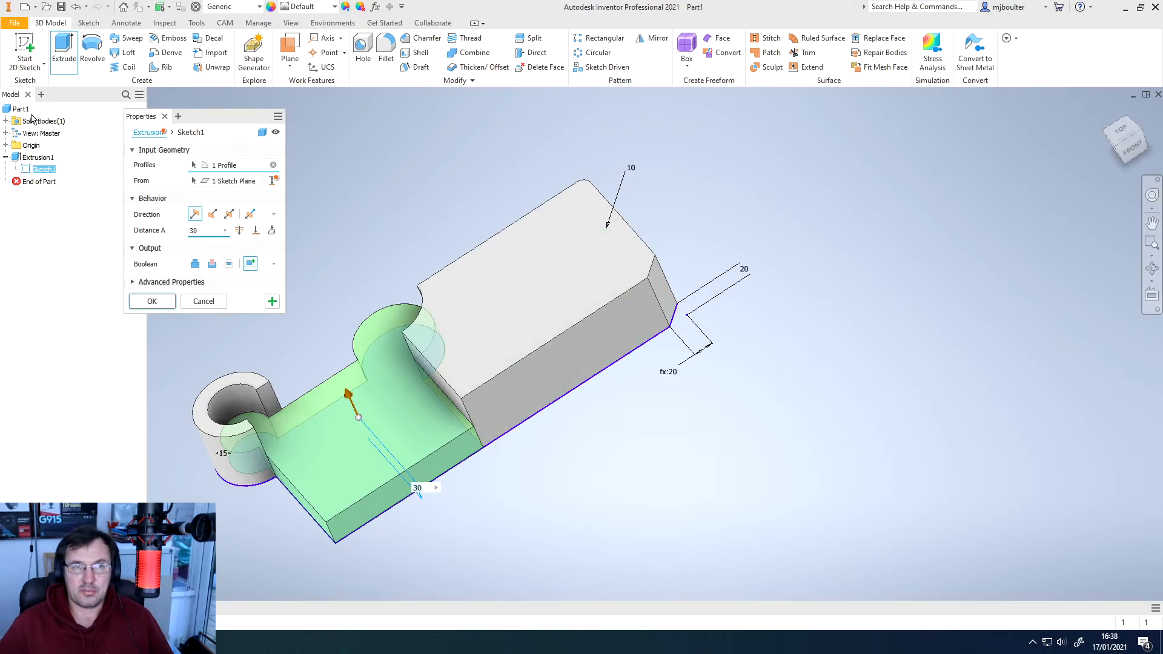
left_click(152, 301)
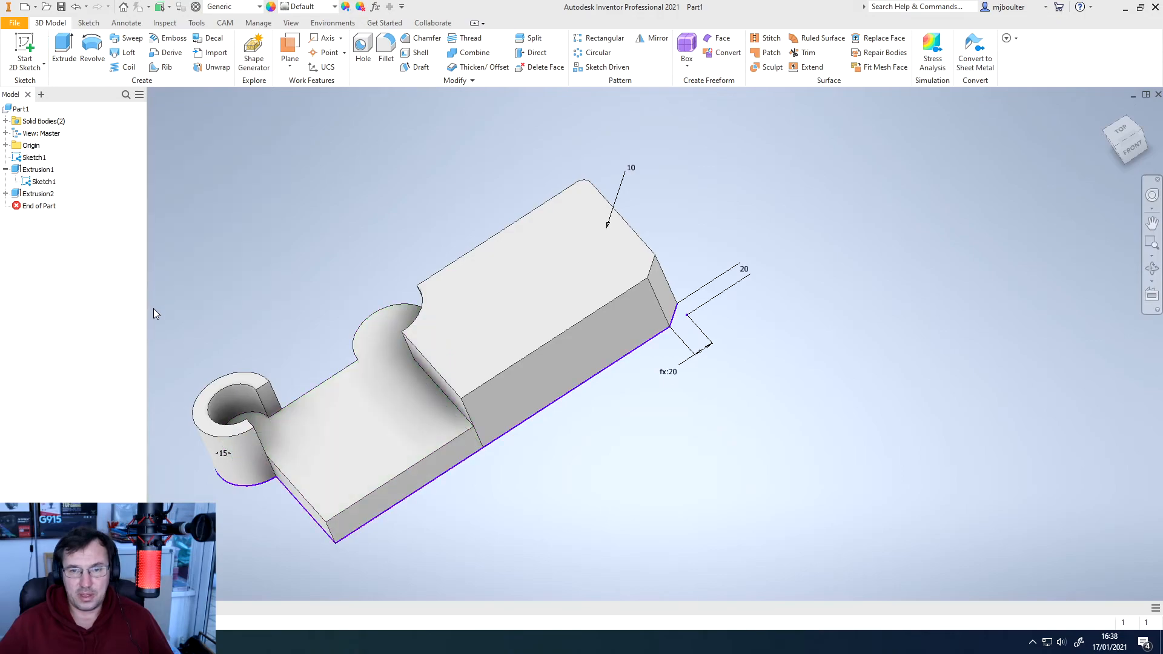
Collapse the first extrusion's contents in the model tree and hide the shared sketch Sketch1
middle_click_drag(445, 350, 525, 309)
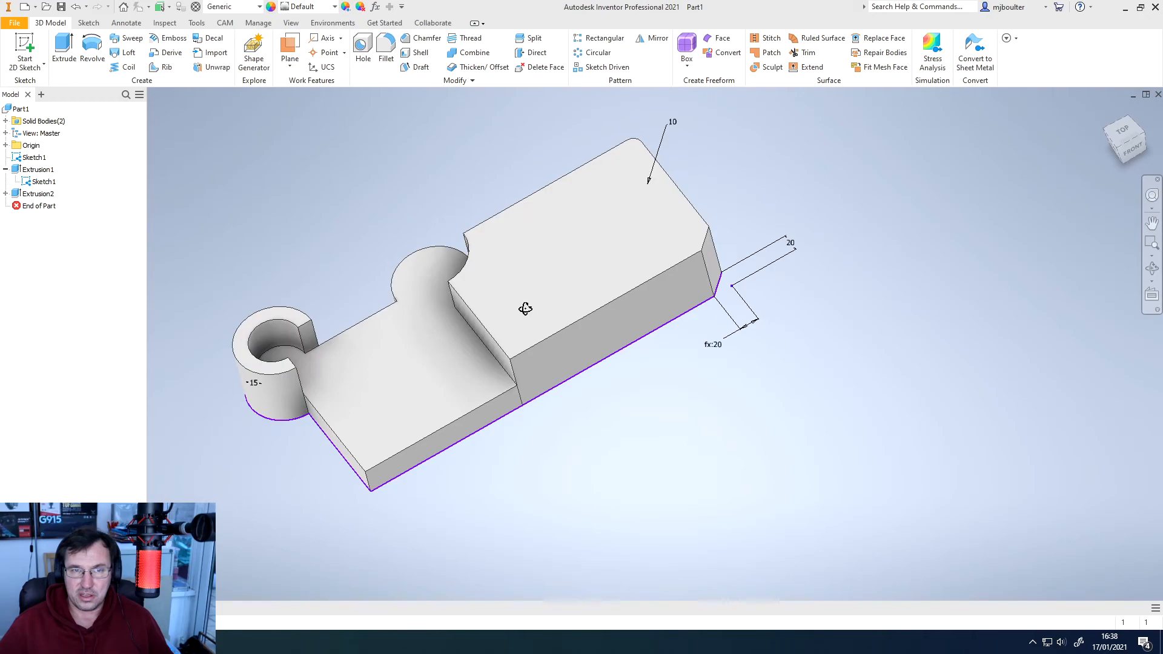
left_click(6, 122)
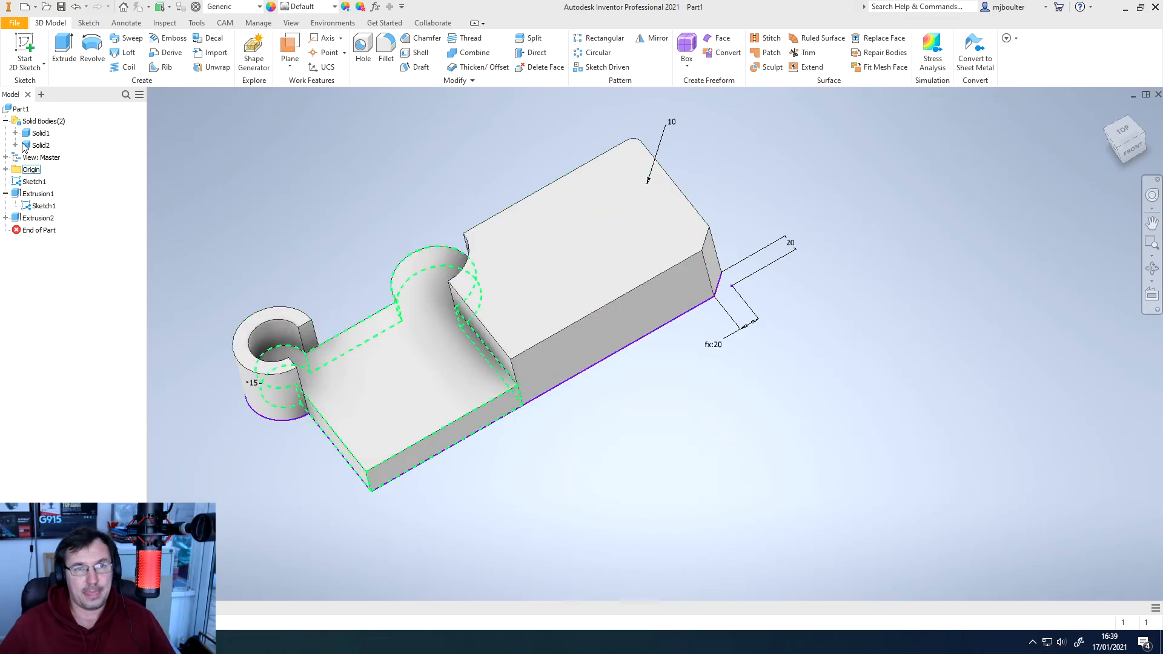
left_click(5, 121)
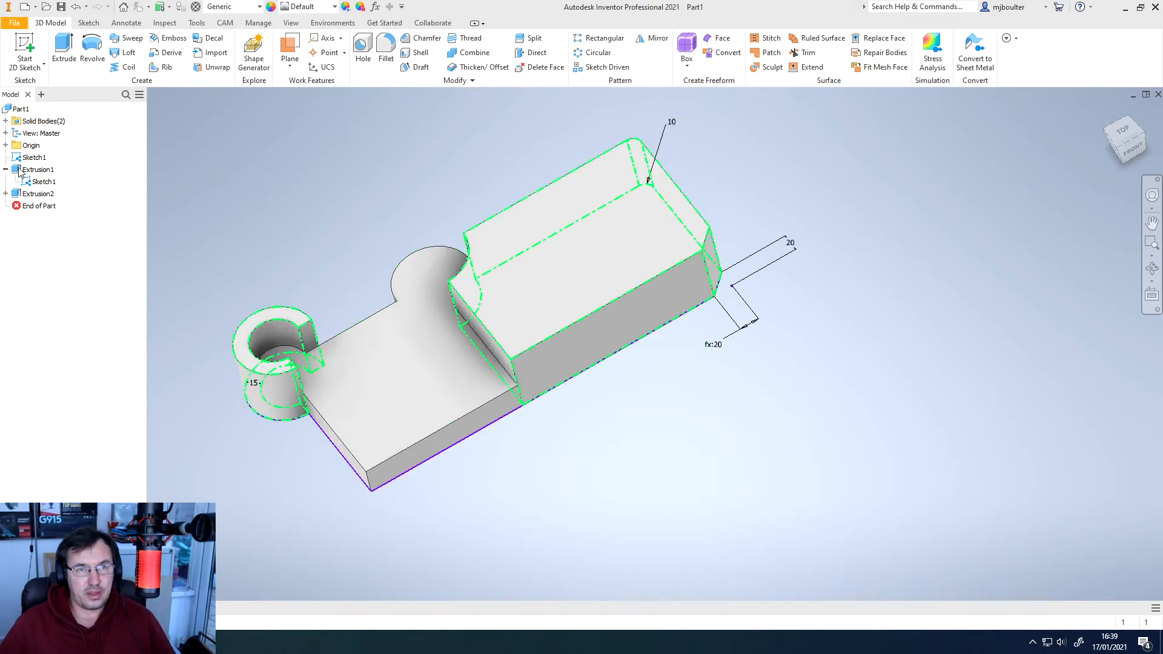
left_click(6, 170)
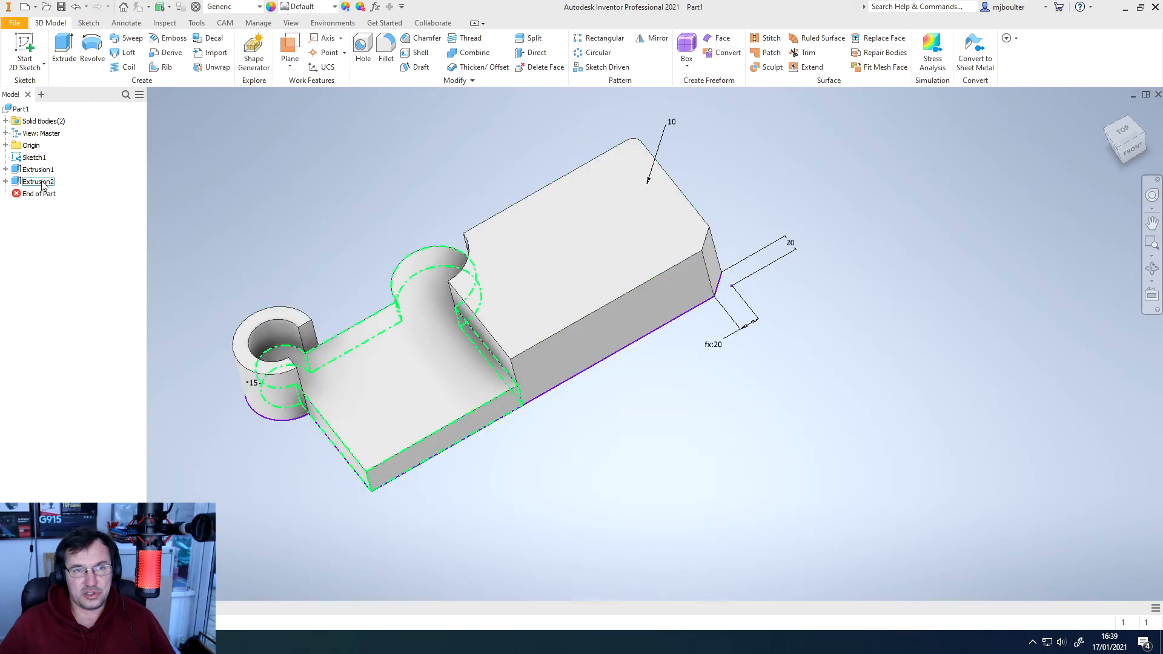
right_click(21, 159)
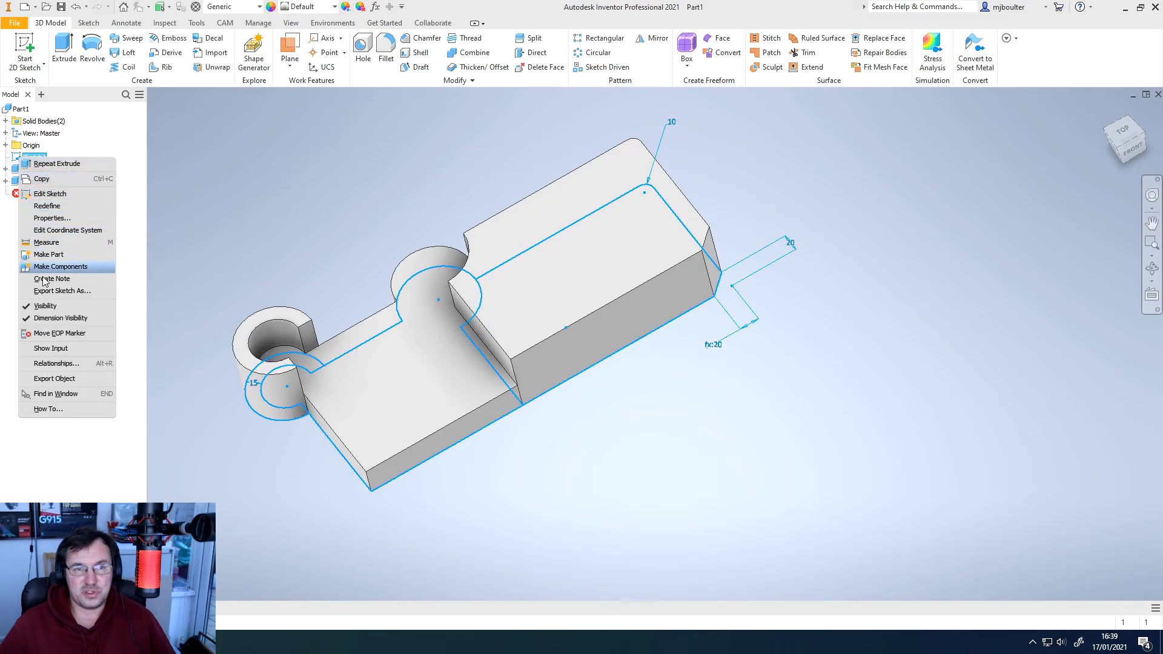
left_click(46, 306)
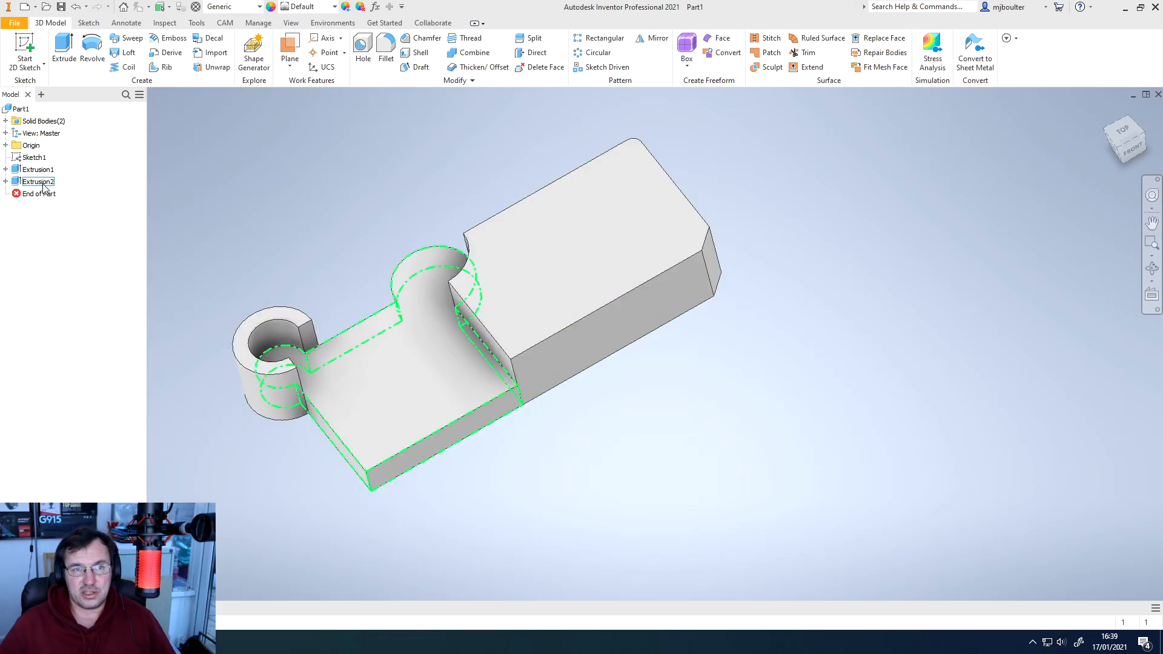
Examine which extrusions and sketches belong to each solid body and each extrusion in the model tree
left_click(6, 169)
left_click(6, 193)
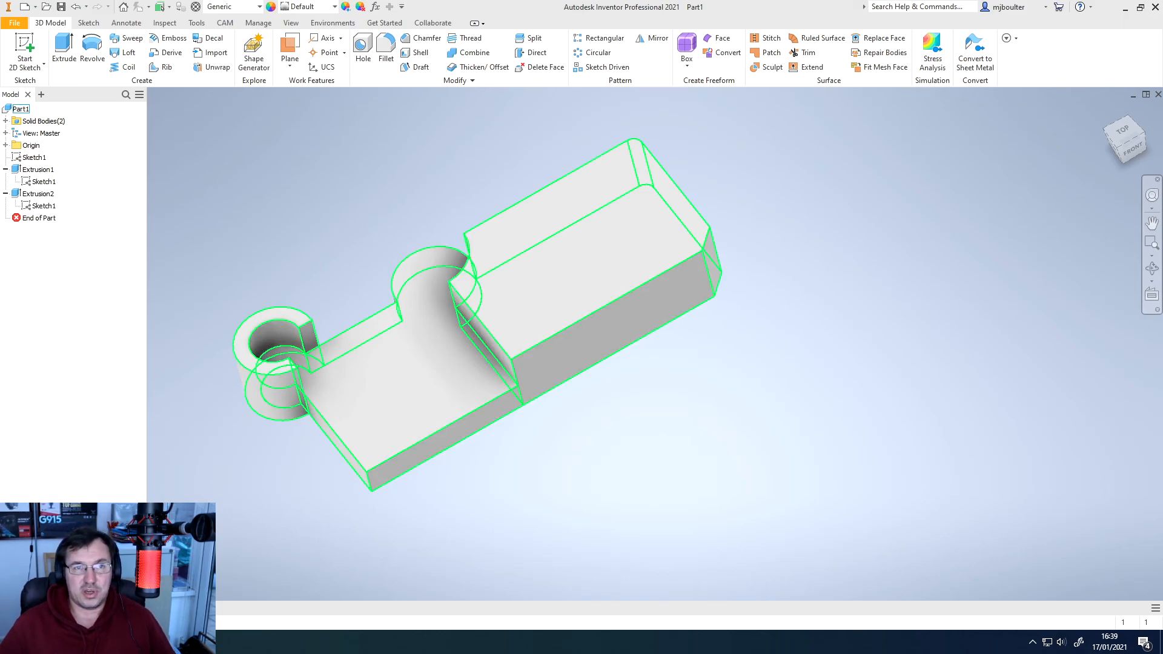
left_click(5, 121)
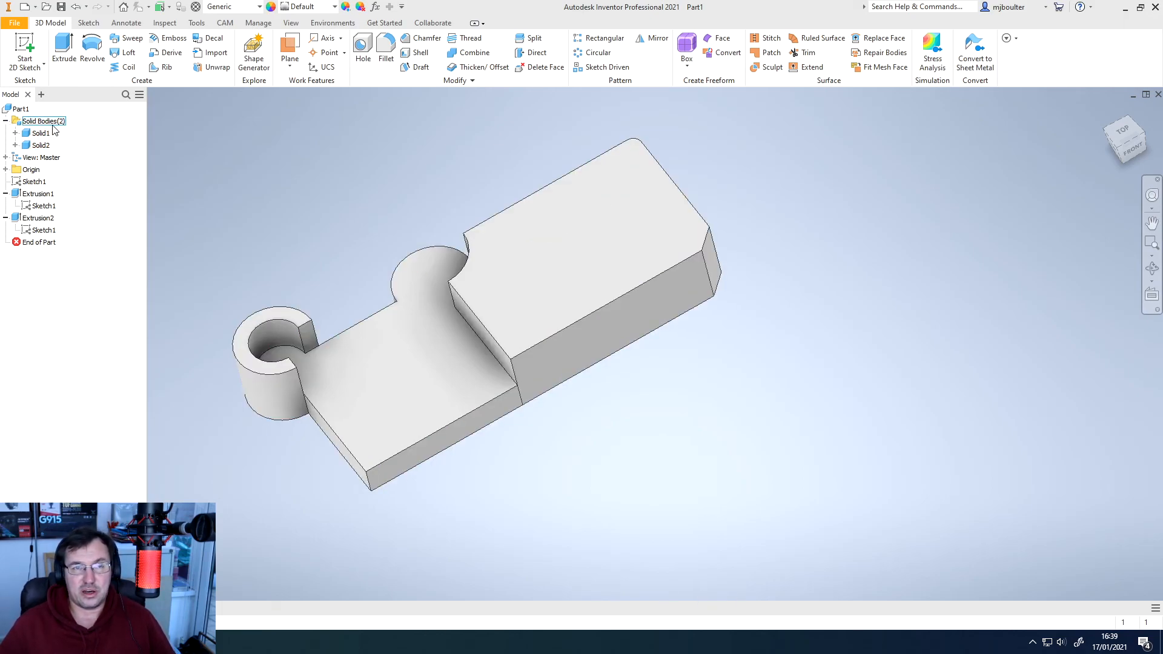
left_click(15, 133)
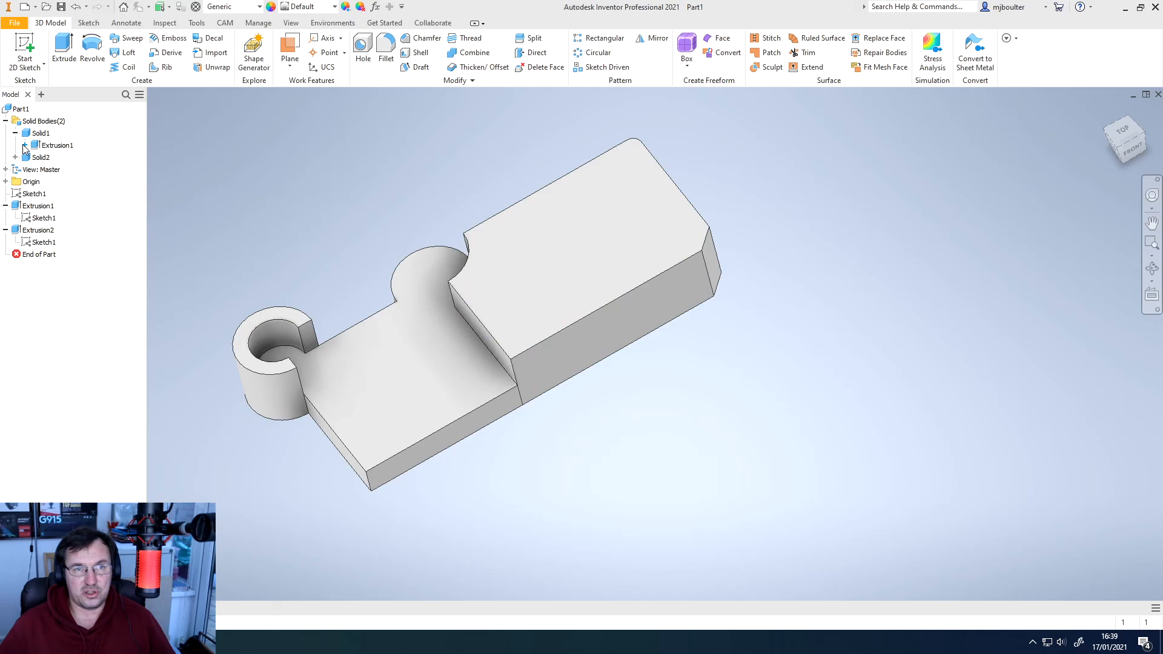
left_click(25, 146)
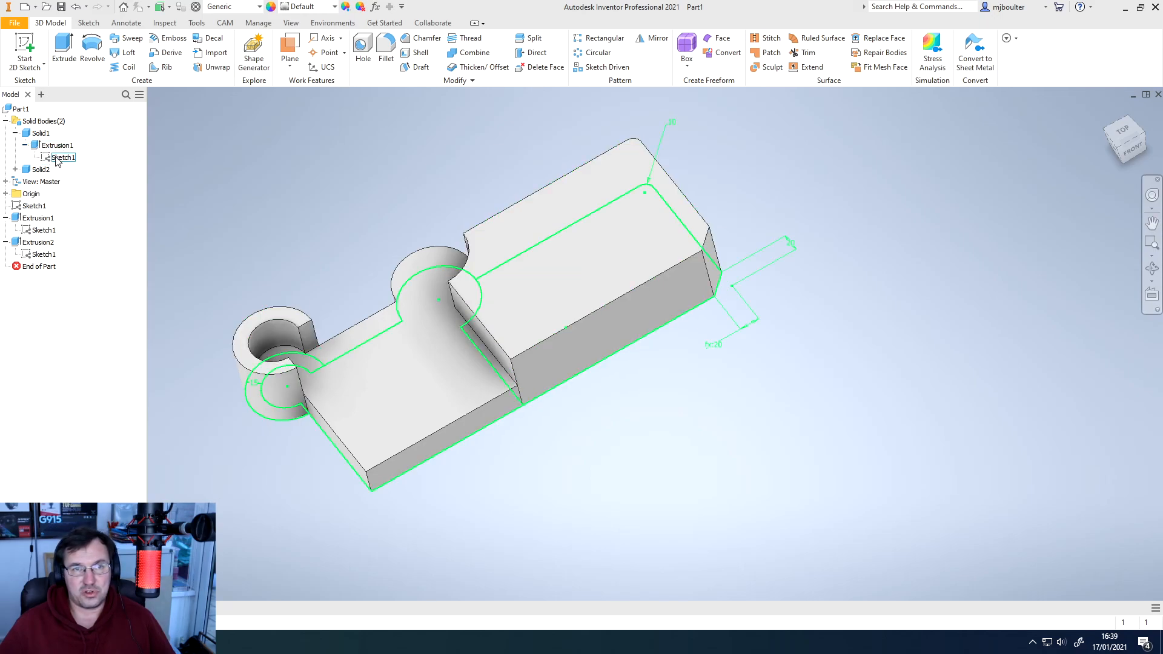
left_click(15, 170)
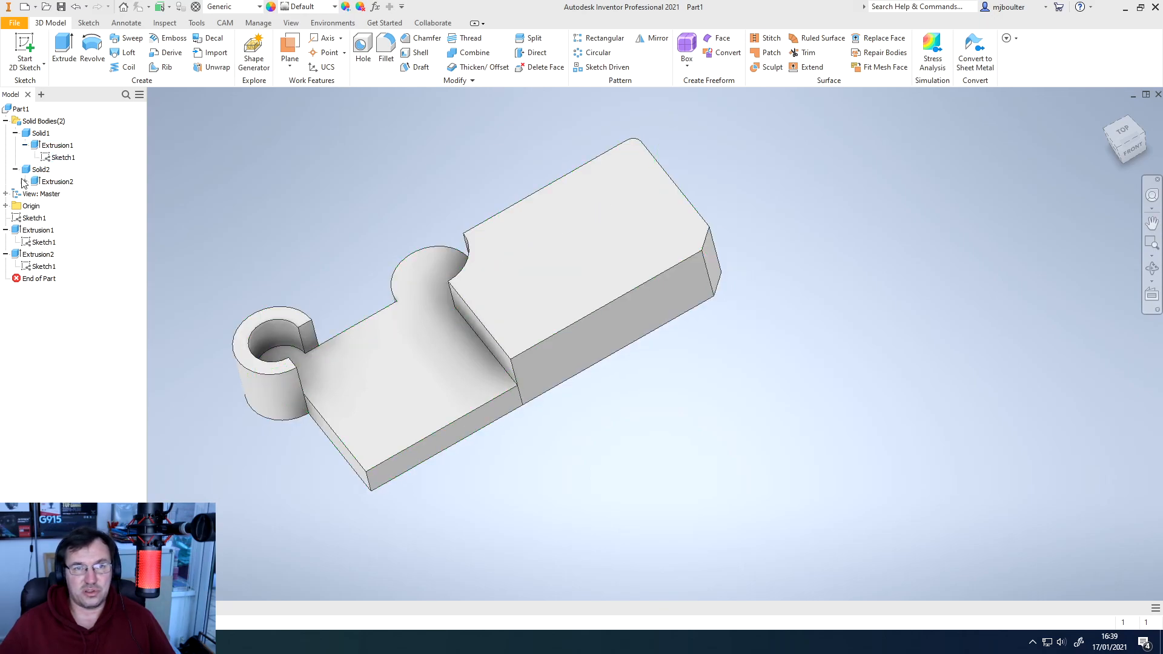
left_click(25, 182)
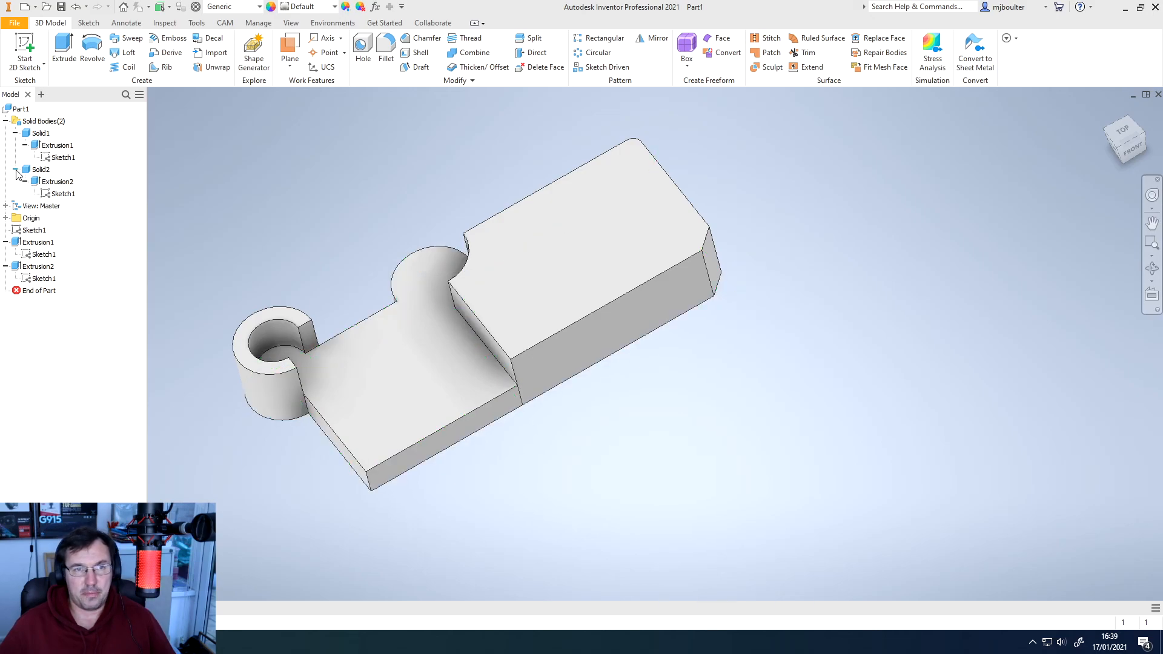
left_click(15, 170)
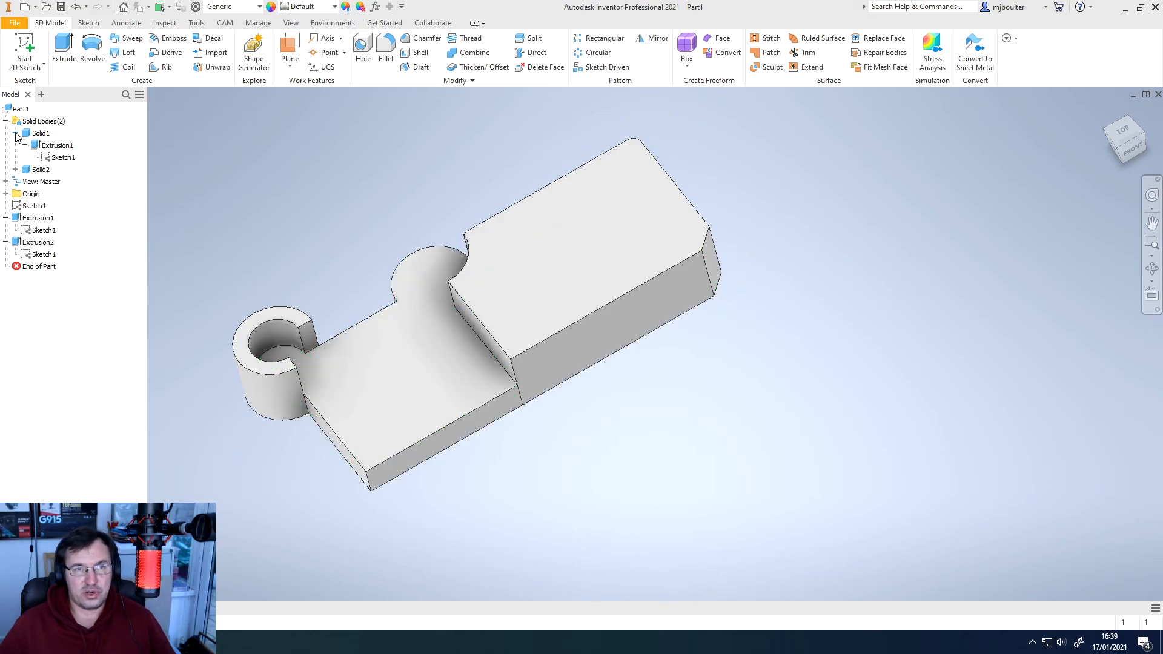
left_click(15, 133)
left_click(5, 121)
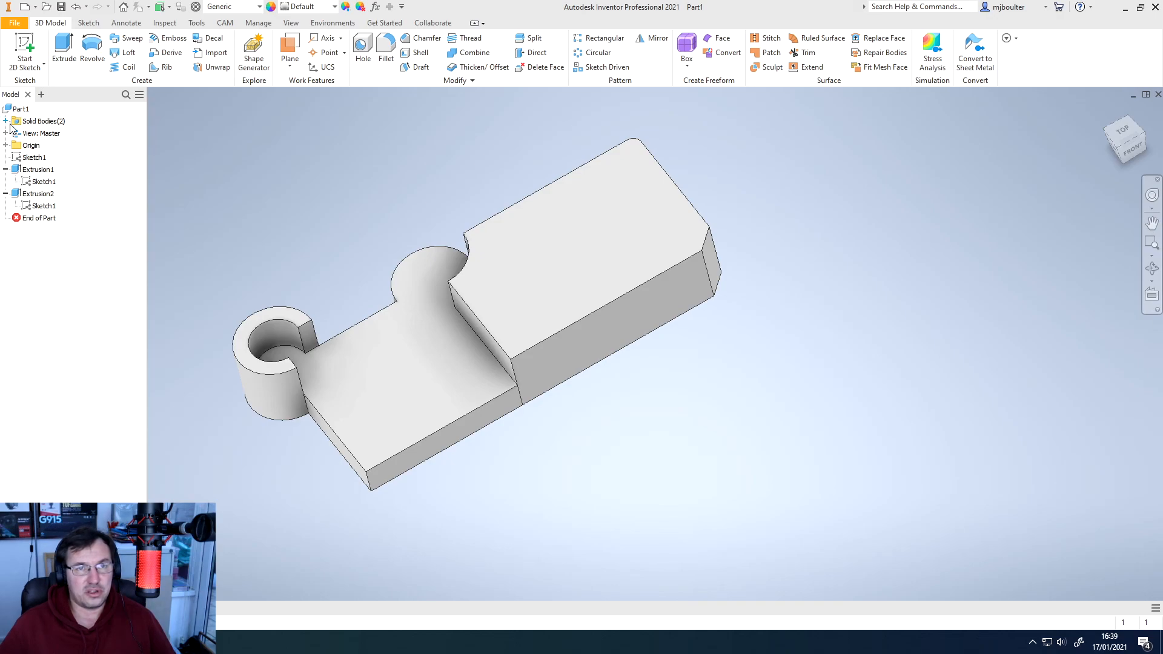
left_click(5, 170)
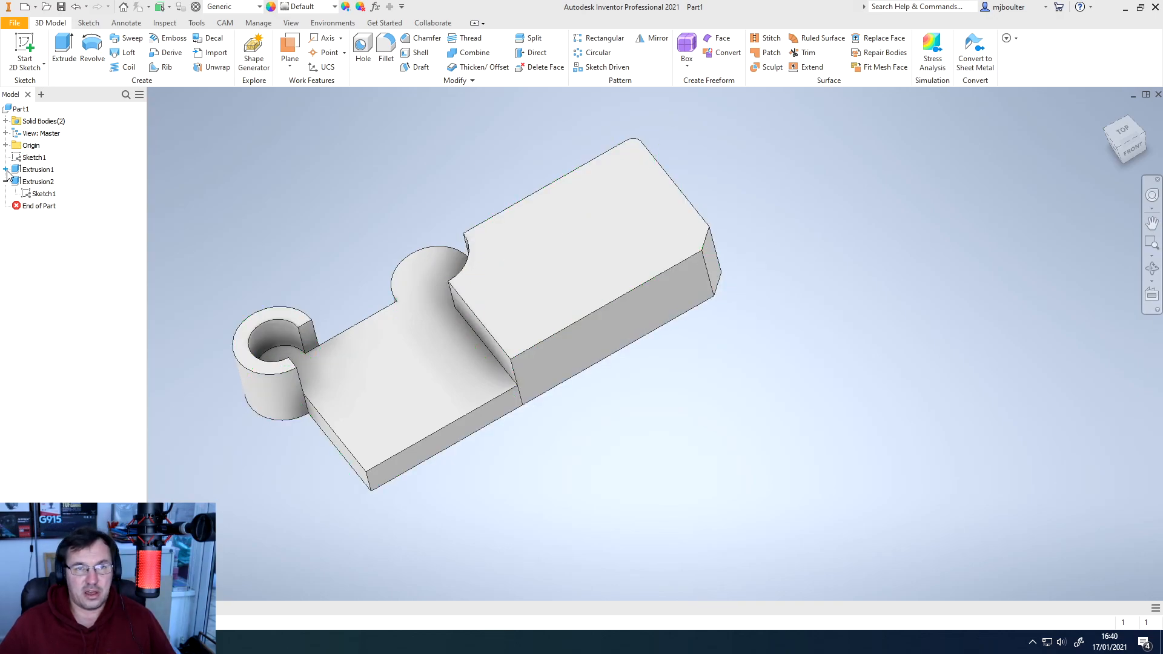
left_click(5, 182)
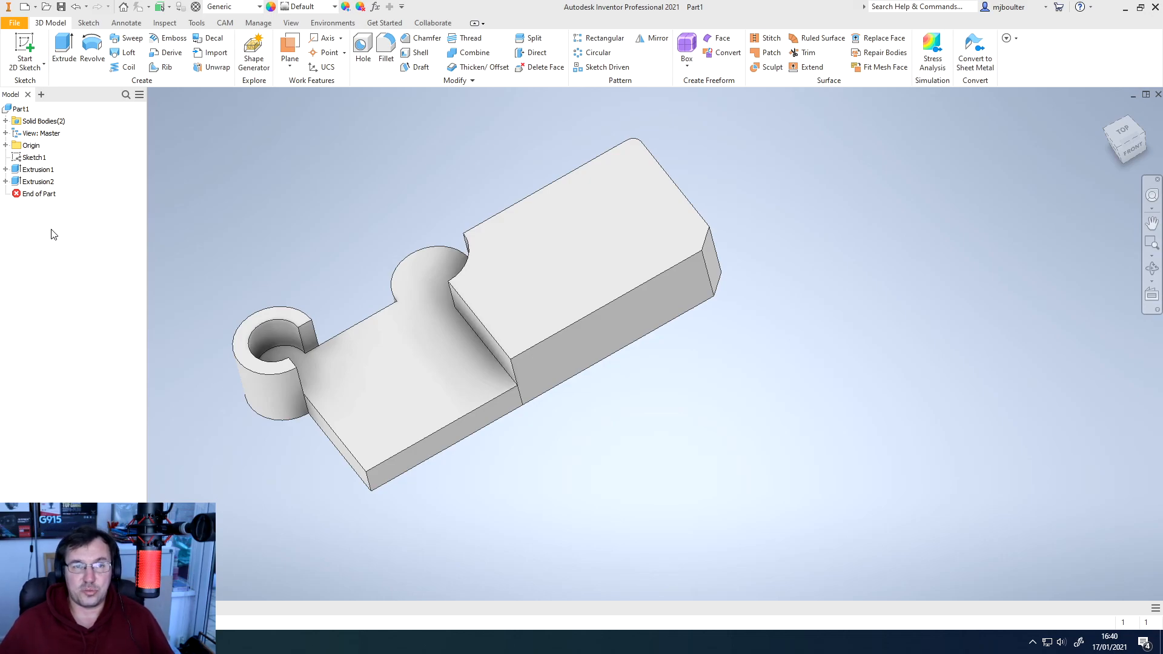
middle_click_drag(424, 245, 602, 219)
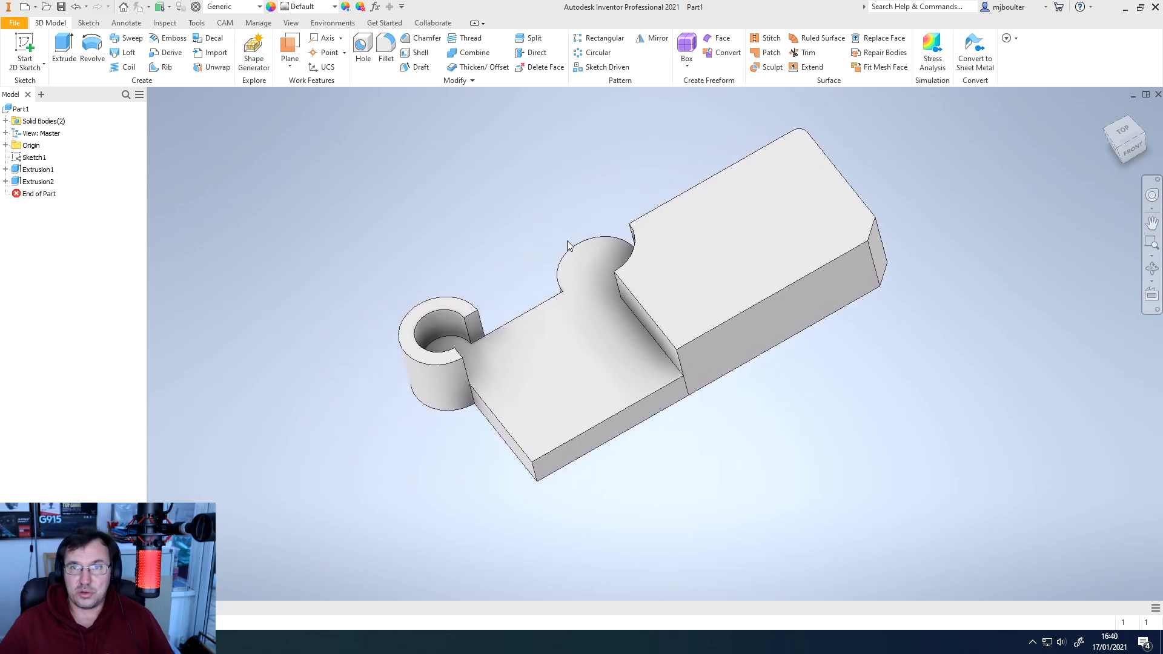